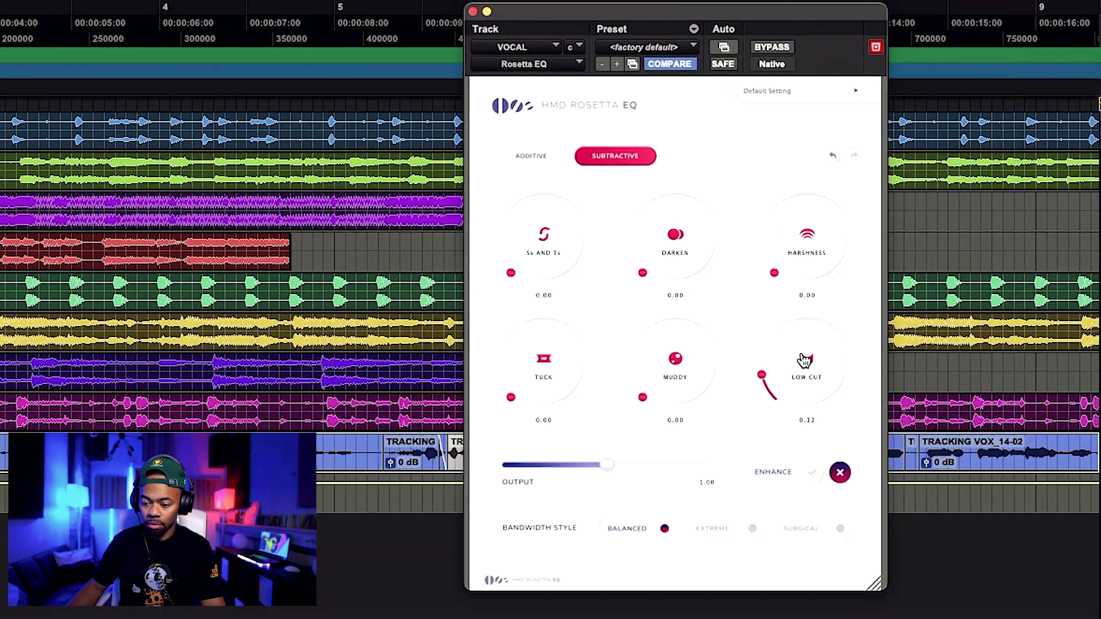
# Set the vocal's subtractive Low Cut to about 0.23 and Muddy to about 0.31, and compare with the EQ bypassed.
pyautogui.moveTo(905, 336); pyautogui.dragTo(910, 308)
pyautogui.moveTo(589, 221); pyautogui.dragTo(586, 277)
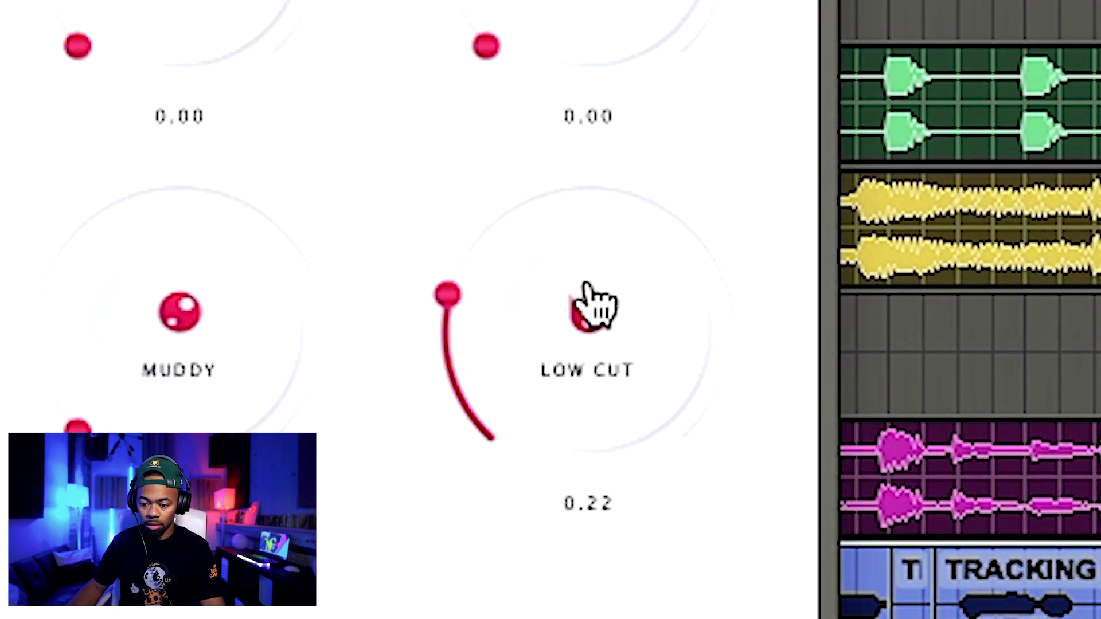
pyautogui.moveTo(233, 324); pyautogui.dragTo(266, 235)
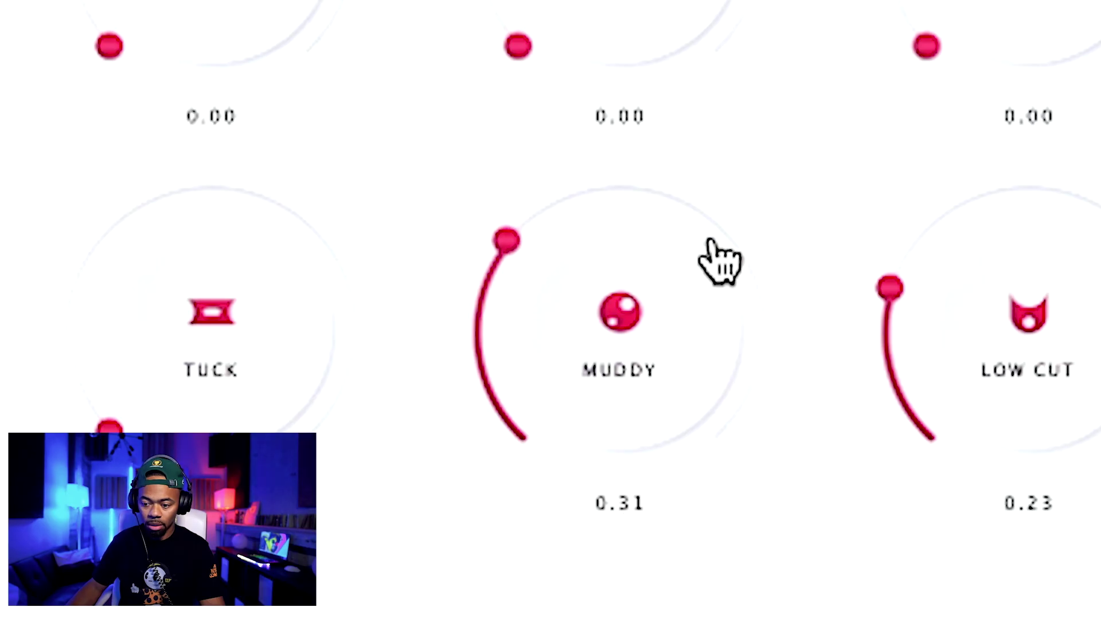
pyautogui.moveTo(806, 74); pyautogui.dragTo(587, 134)
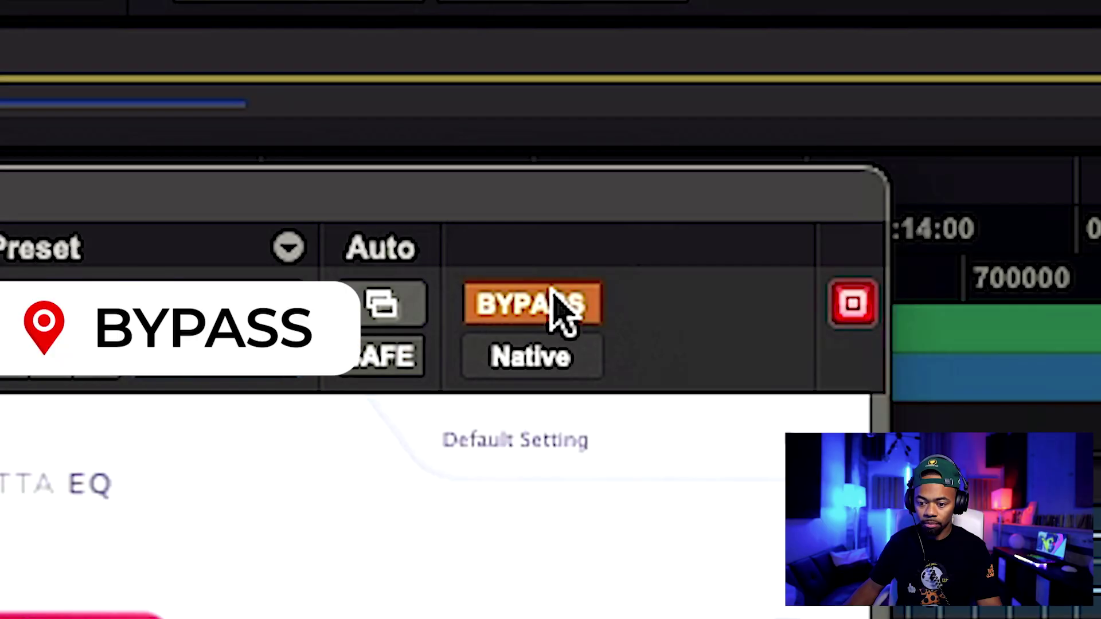
pyautogui.click(544, 301)
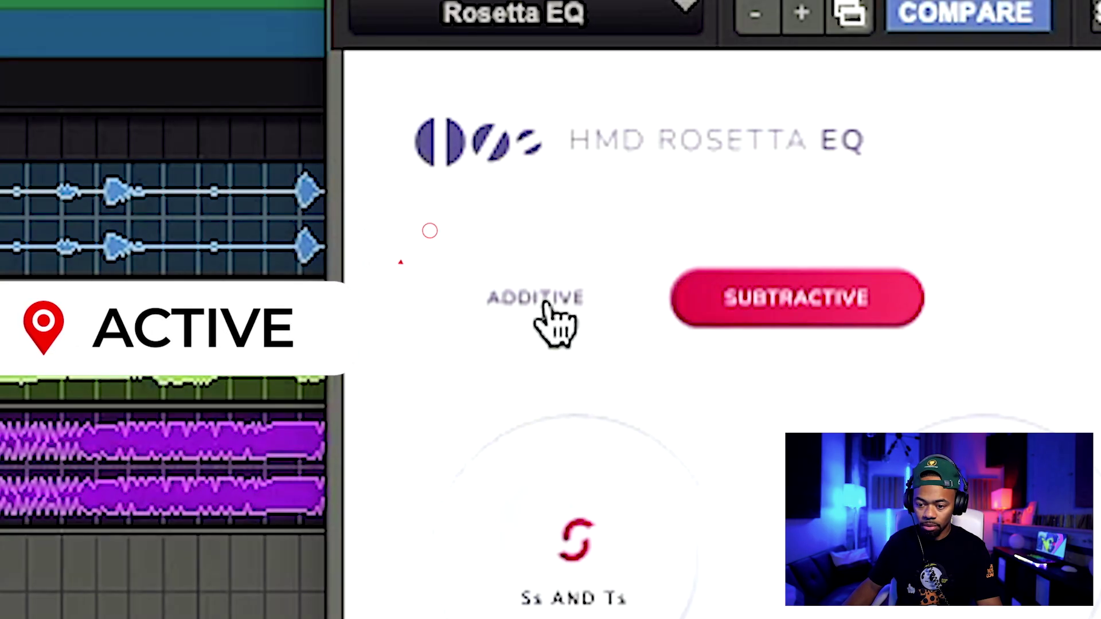
# Set the vocal's additive Clarity to 0.30, Bite to 0.16, Warmth to 0.19, Air to 0.22 and Presence to 0.18, and check against bypass.
pyautogui.click(548, 304)
pyautogui.moveTo(634, 386); pyautogui.dragTo(659, 255)
pyautogui.moveTo(570, 406); pyautogui.dragTo(608, 237)
pyautogui.moveTo(562, 332); pyautogui.dragTo(552, 255)
pyautogui.moveTo(538, 432); pyautogui.dragTo(523, 147)
pyautogui.moveTo(619, 263); pyautogui.dragTo(612, 216)
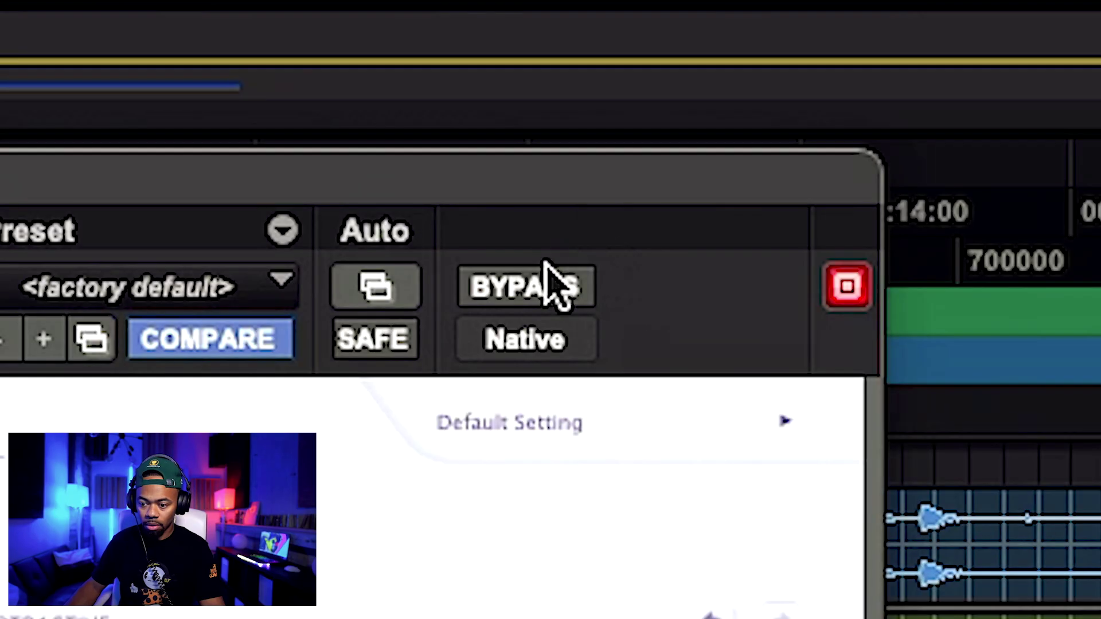
pyautogui.click(553, 285)
pyautogui.click(552, 286)
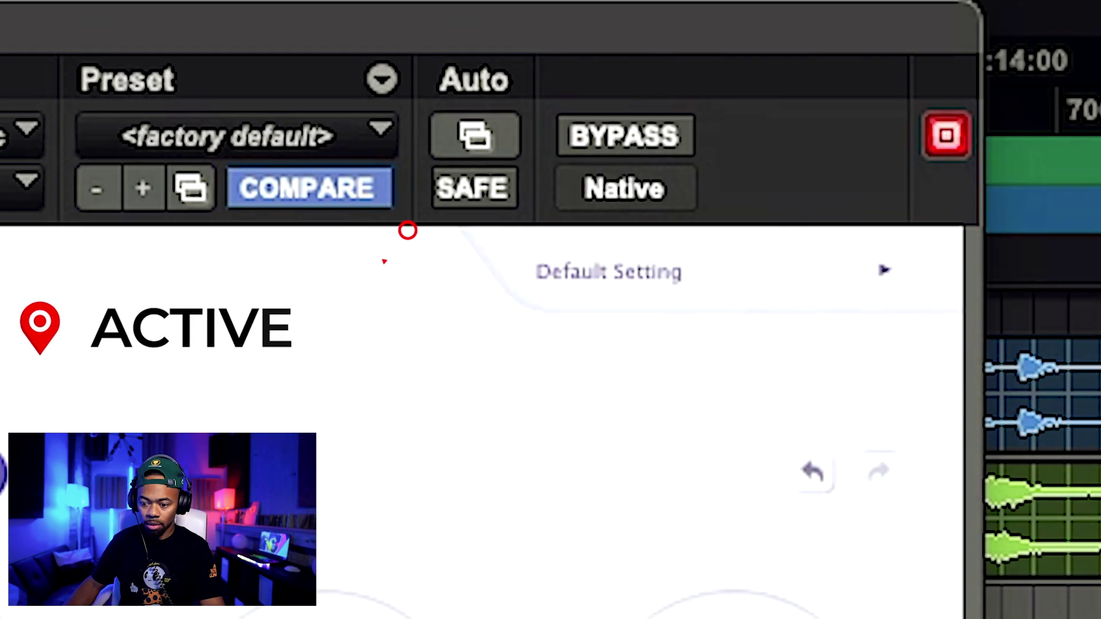
# Raise the vocal's subtractive Ss and Ts reduction to around the middle of its range.
pyautogui.click(435, 20)
pyautogui.moveTo(544, 492); pyautogui.dragTo(509, 465)
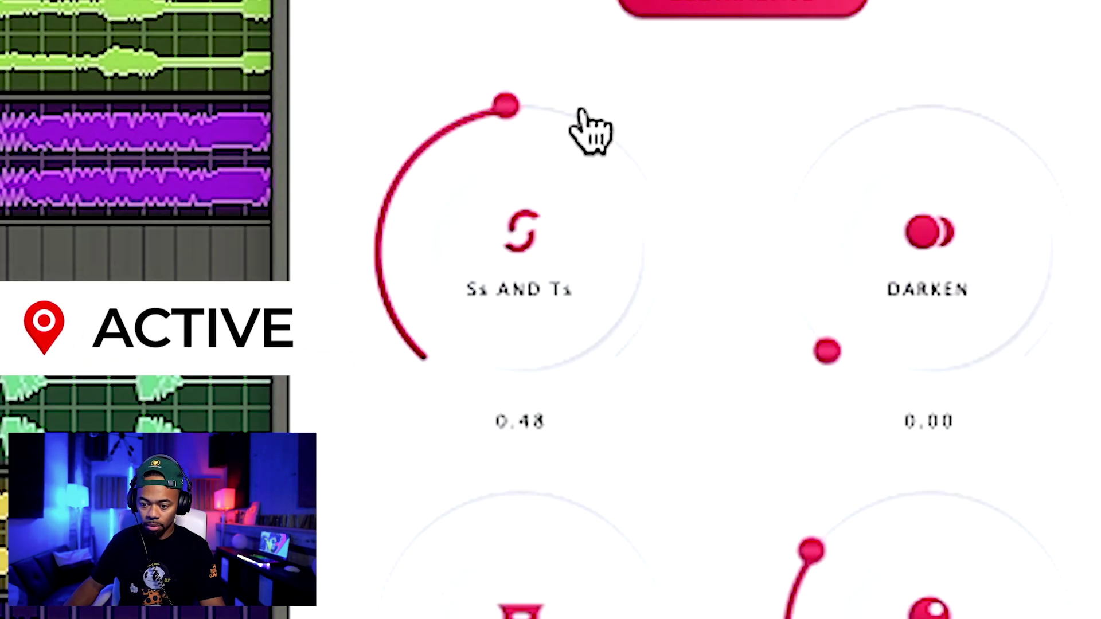
pyautogui.moveTo(549, 195); pyautogui.dragTo(539, 259)
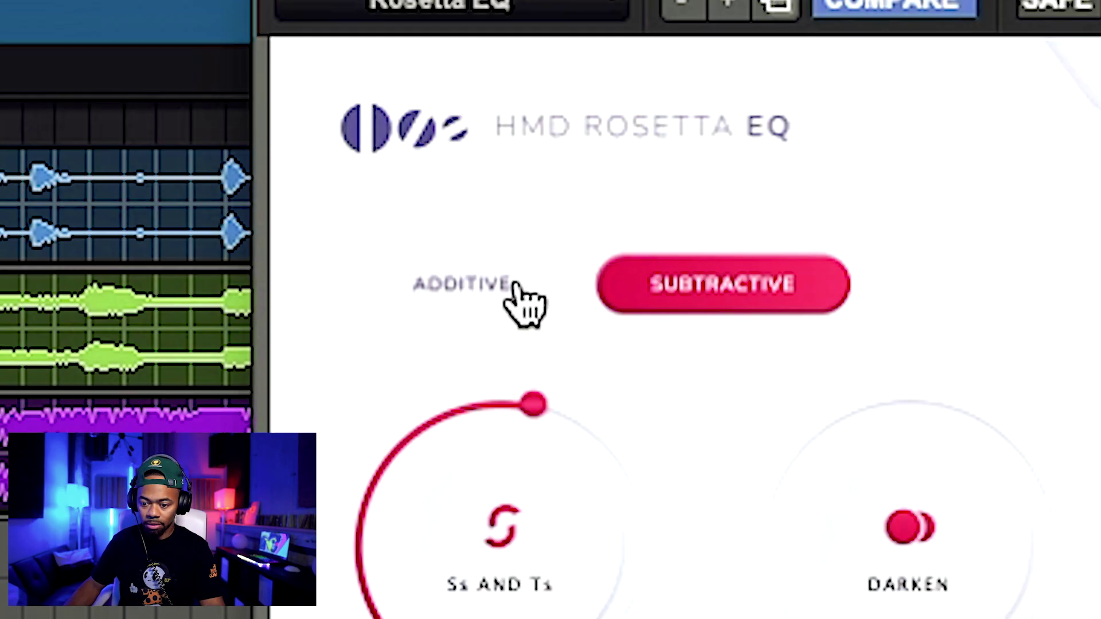
# Show the vocal EQ's additive controls and repeatedly compare the vocal bypassed and active during playback, leaving the EQ active.
pyautogui.click(513, 300)
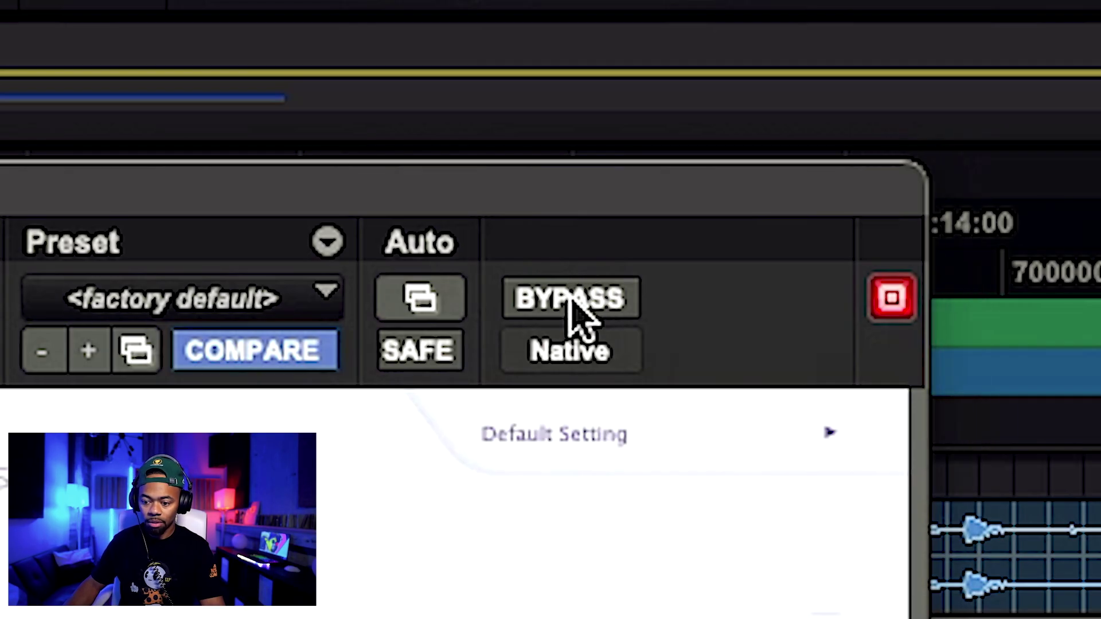
pyautogui.click(573, 304)
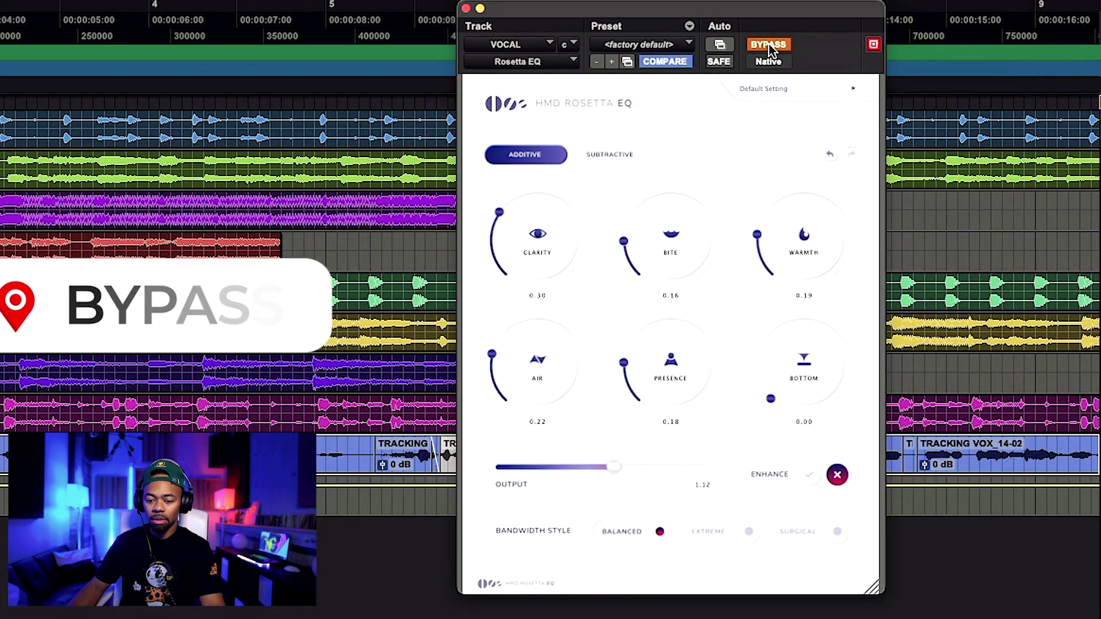
pyautogui.click(769, 45)
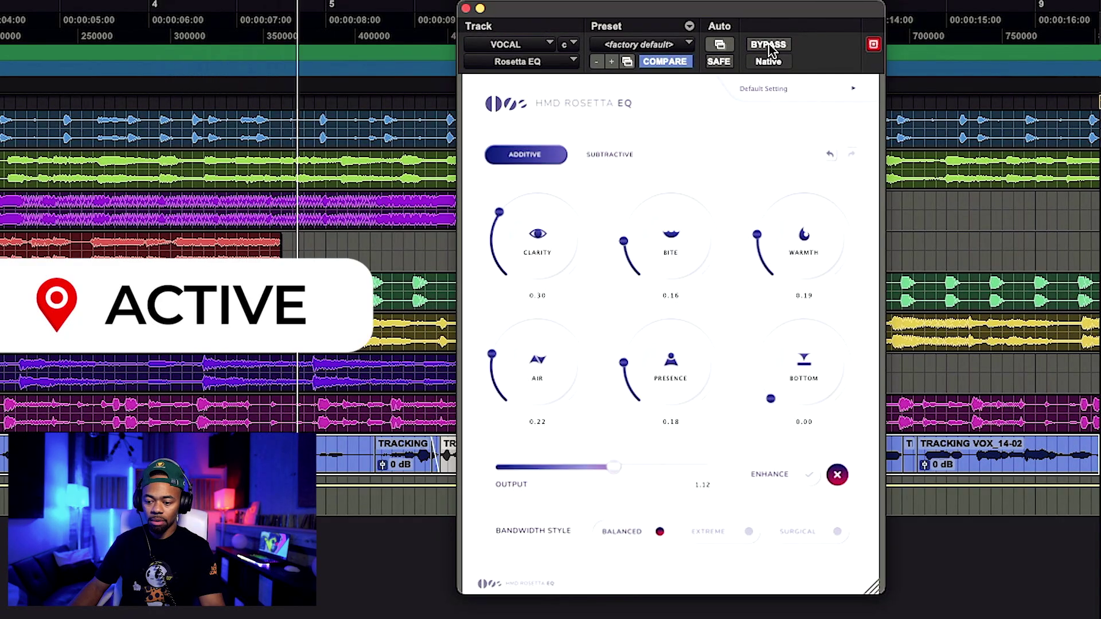
pyautogui.click(769, 46)
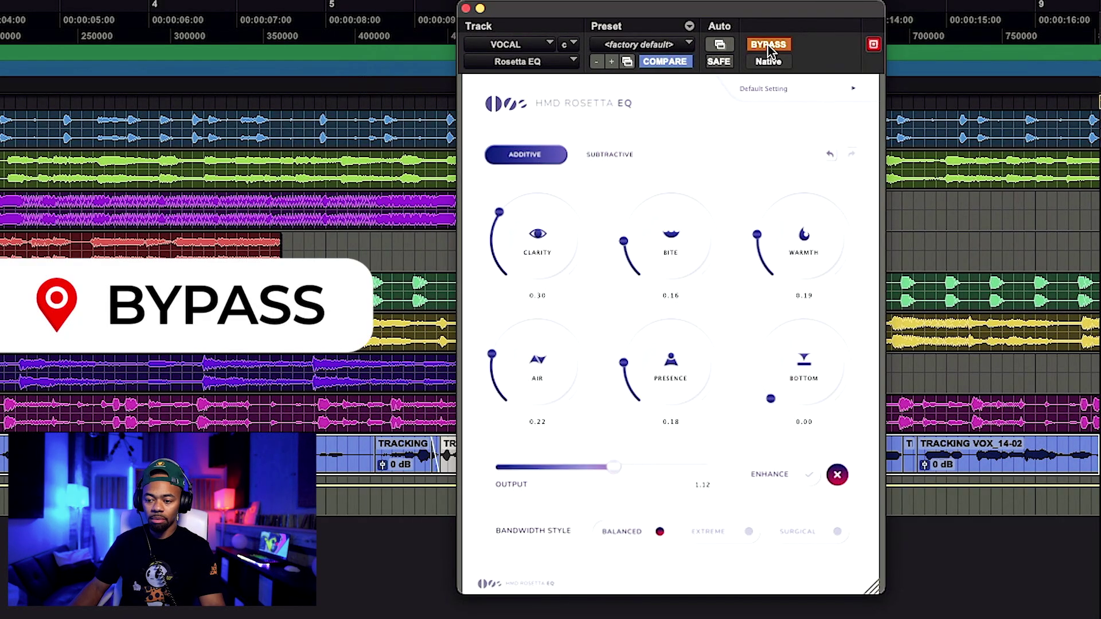
pyautogui.click(769, 46)
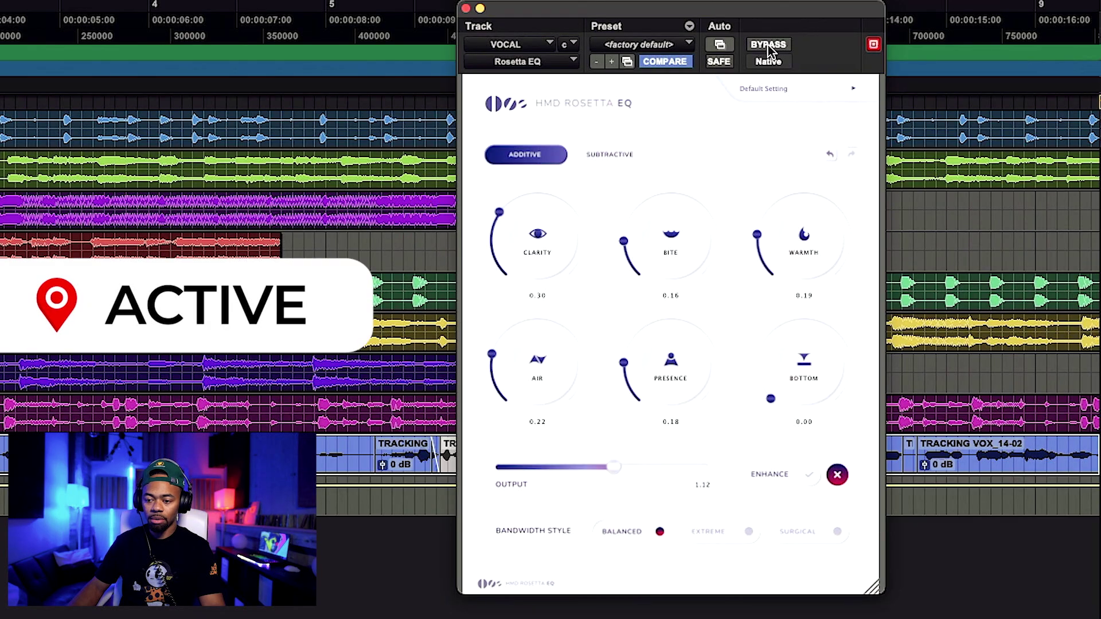
pyautogui.click(770, 46)
pyautogui.click(770, 46)
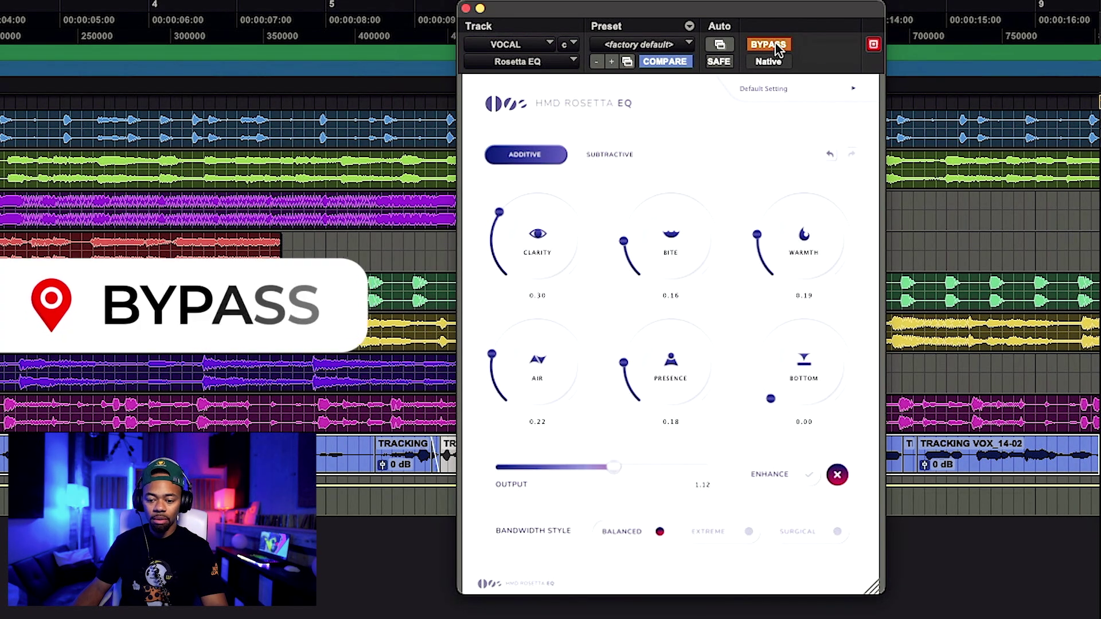
pyautogui.press('space')
pyautogui.click(775, 41)
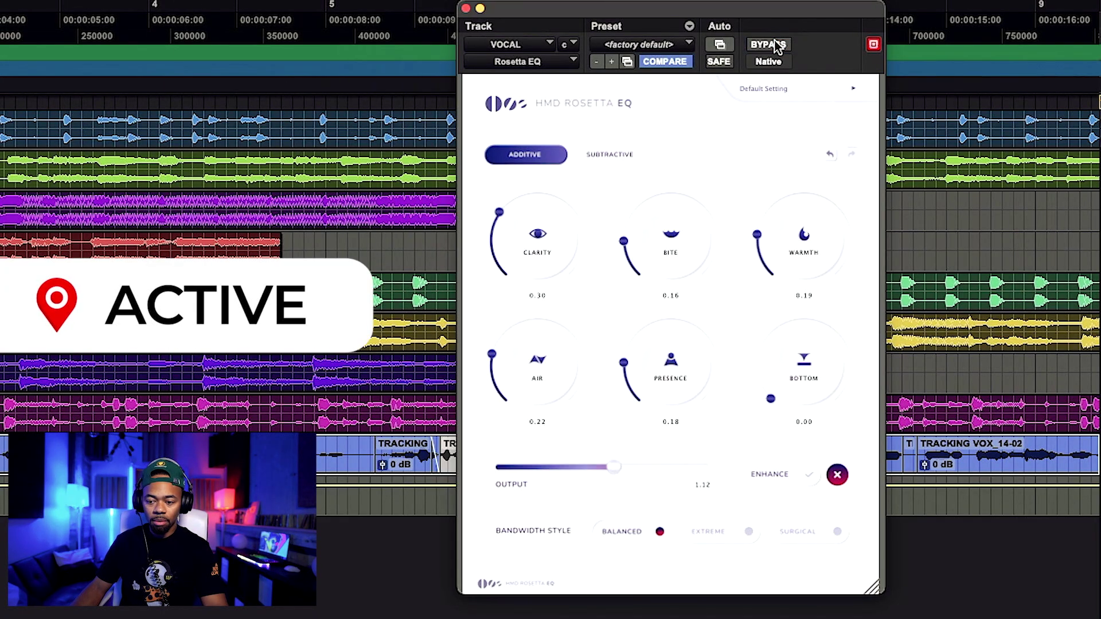
pyautogui.click(775, 44)
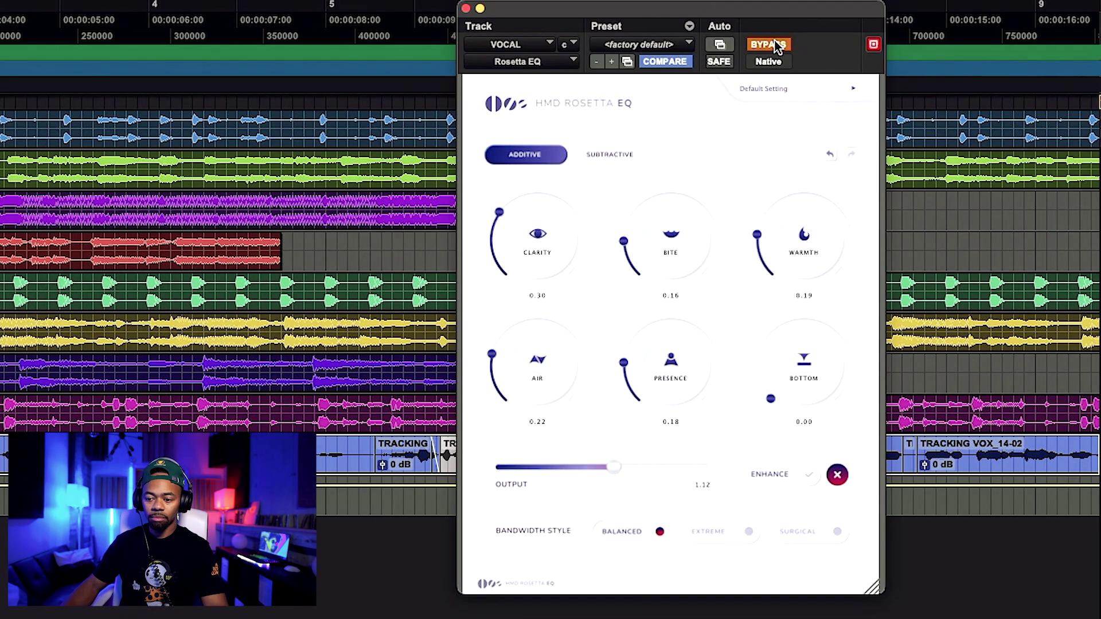
pyautogui.click(775, 45)
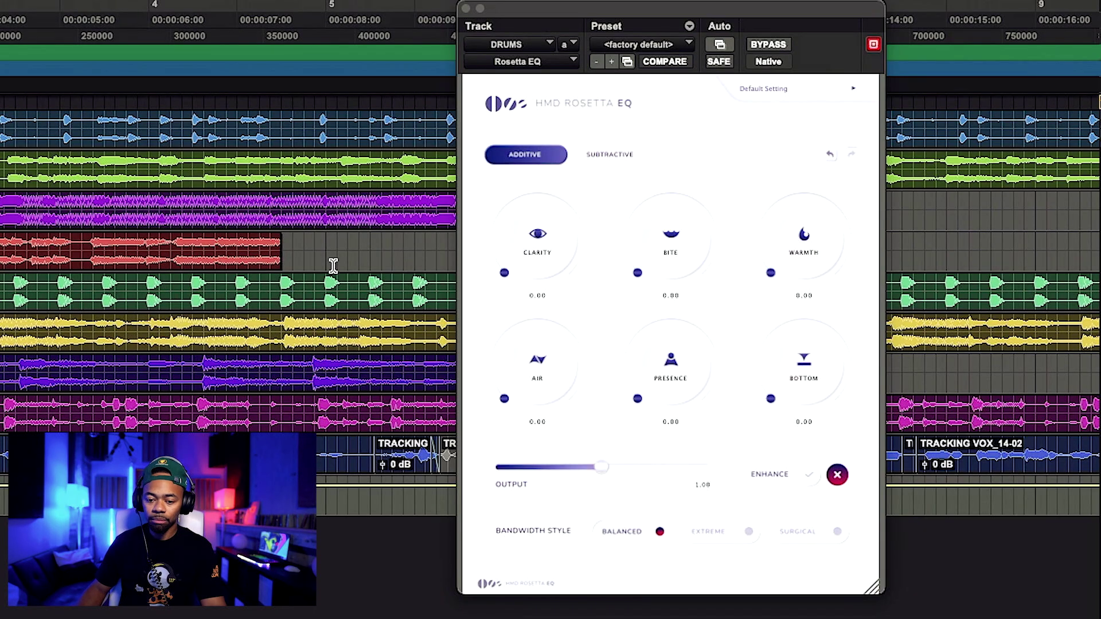
# During playback, set the drums' additive Clarity and Warmth to 0.25, Bottom to 0.22, Presence and Air to 0.19, and lower the output slightly.
pyautogui.press('space')
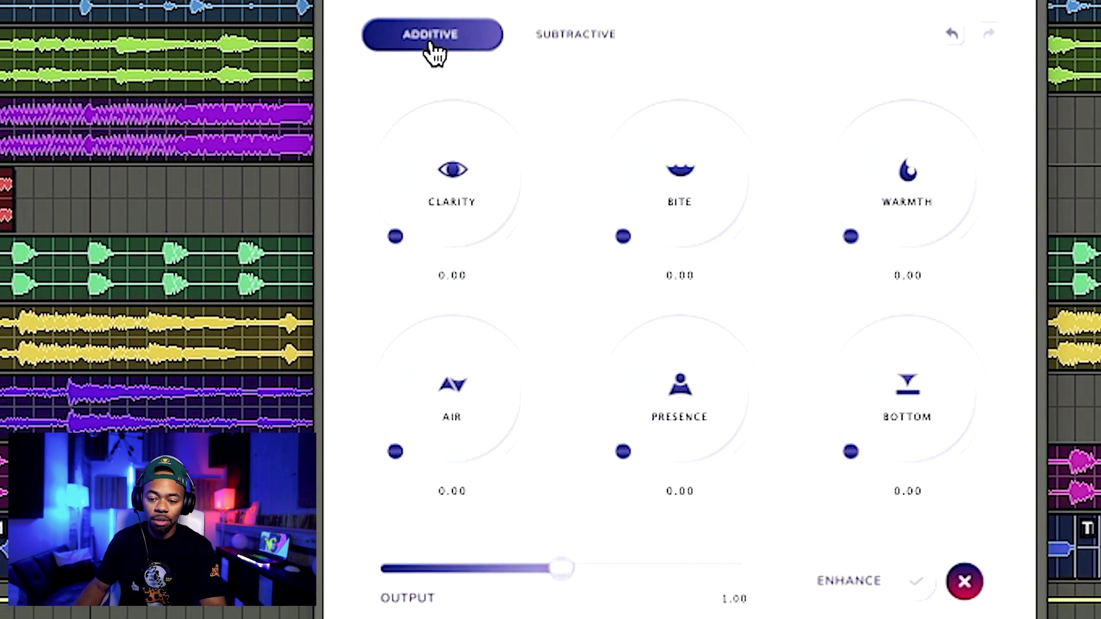
pyautogui.moveTo(466, 211); pyautogui.dragTo(475, 172)
pyautogui.moveTo(663, 389); pyautogui.dragTo(689, 358)
pyautogui.moveTo(877, 394); pyautogui.dragTo(905, 376)
pyautogui.moveTo(930, 238); pyautogui.dragTo(933, 180)
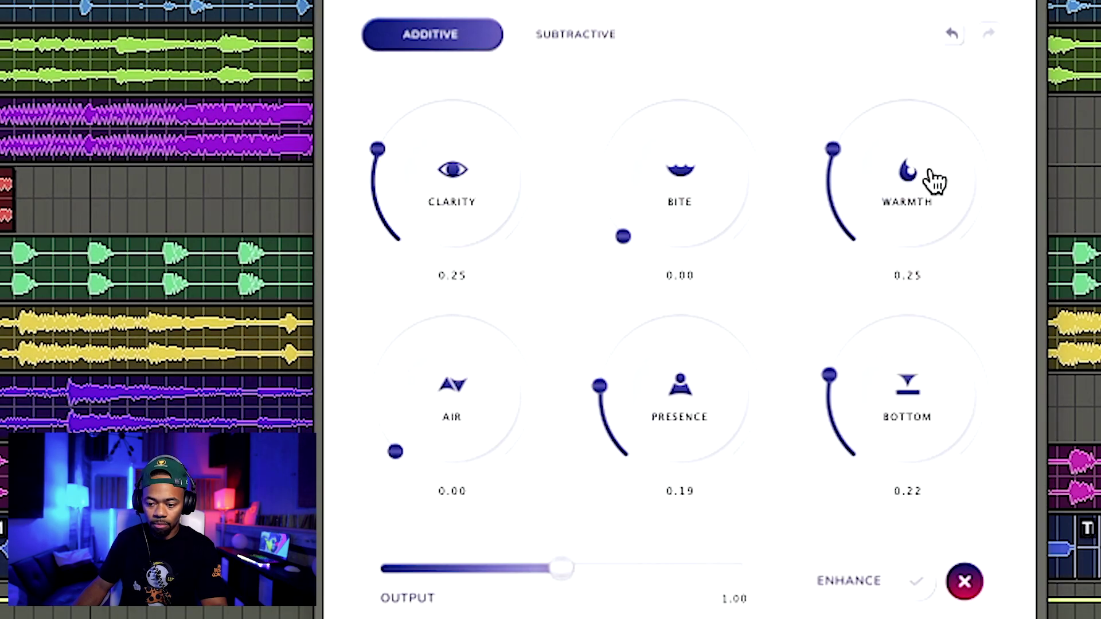
pyautogui.moveTo(505, 373); pyautogui.dragTo(485, 348)
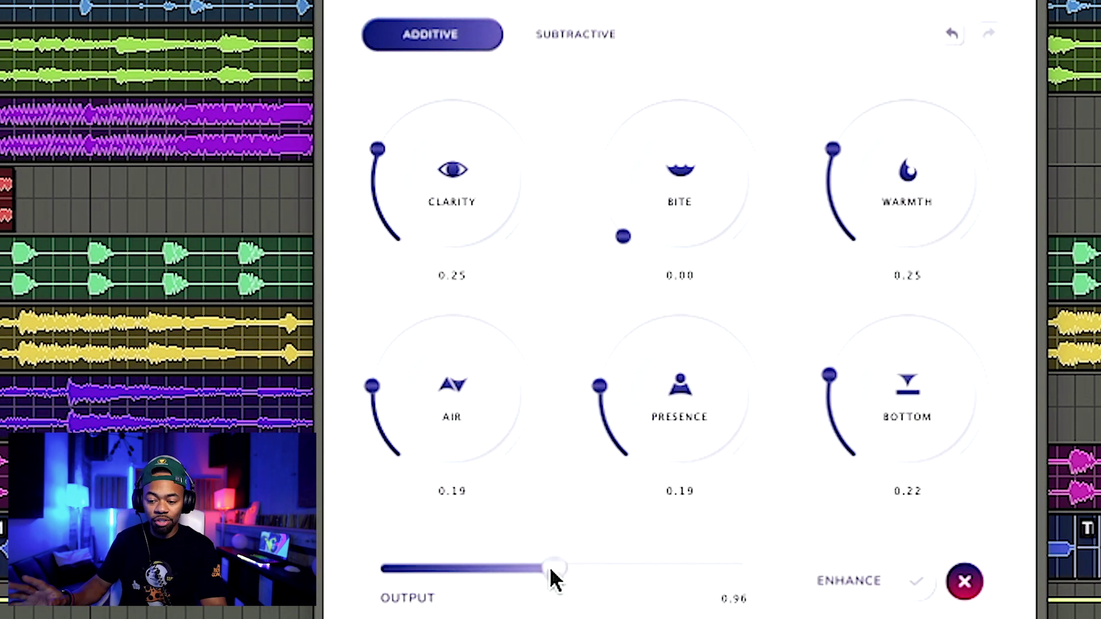
pyautogui.moveTo(550, 567); pyautogui.dragTo(536, 593)
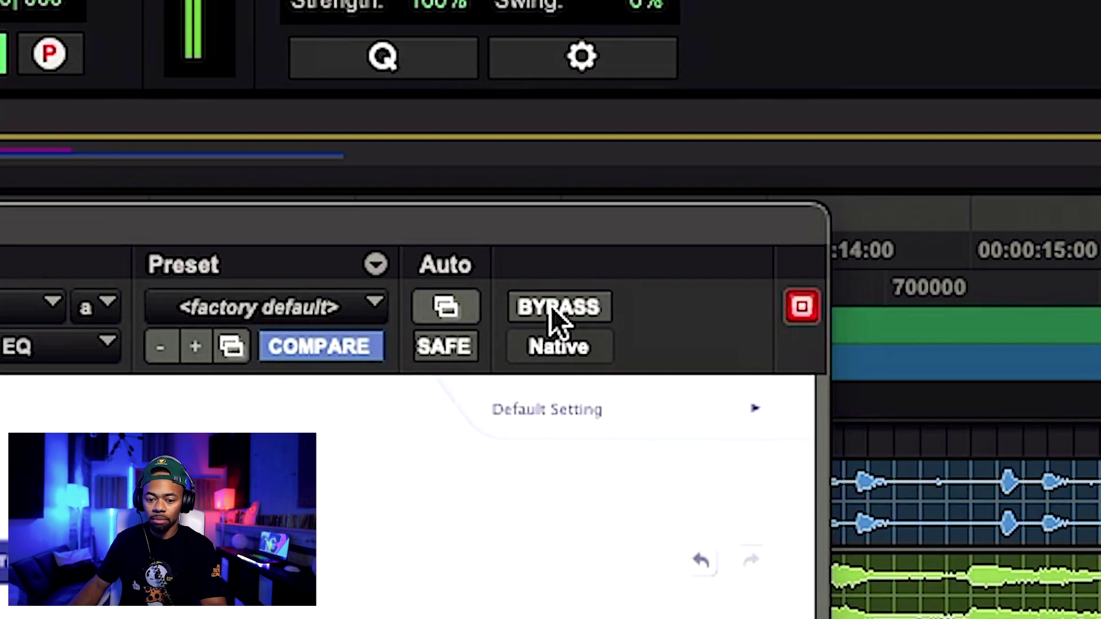
# Raise the drums' additive Bite to about 0.15 and compare the drums with the EQ bypassed and active.
pyautogui.click(551, 316)
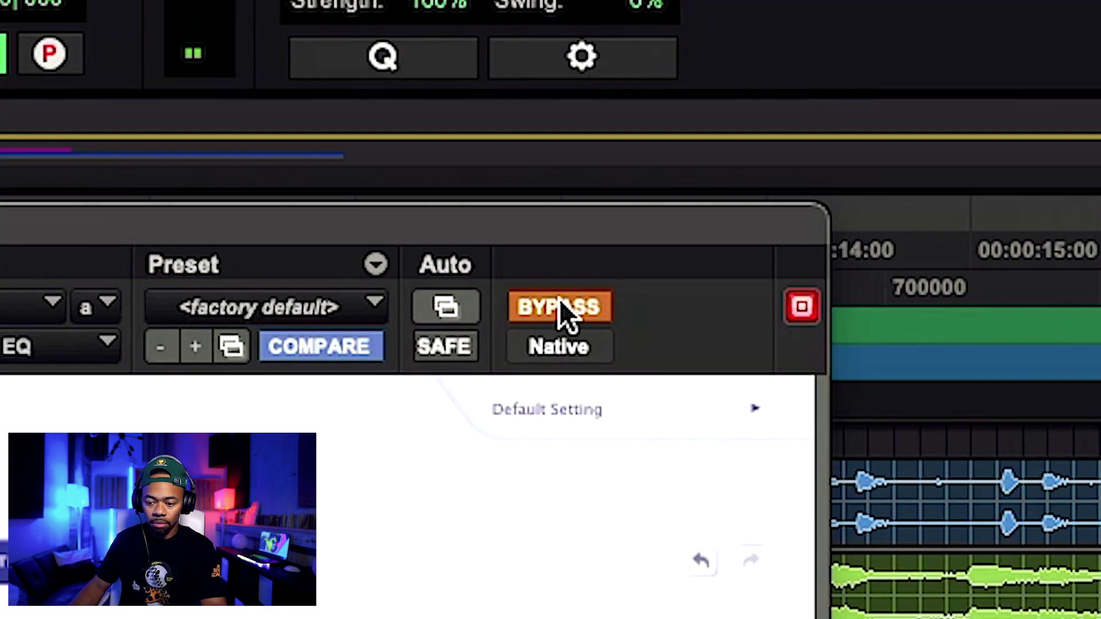
pyautogui.click(559, 308)
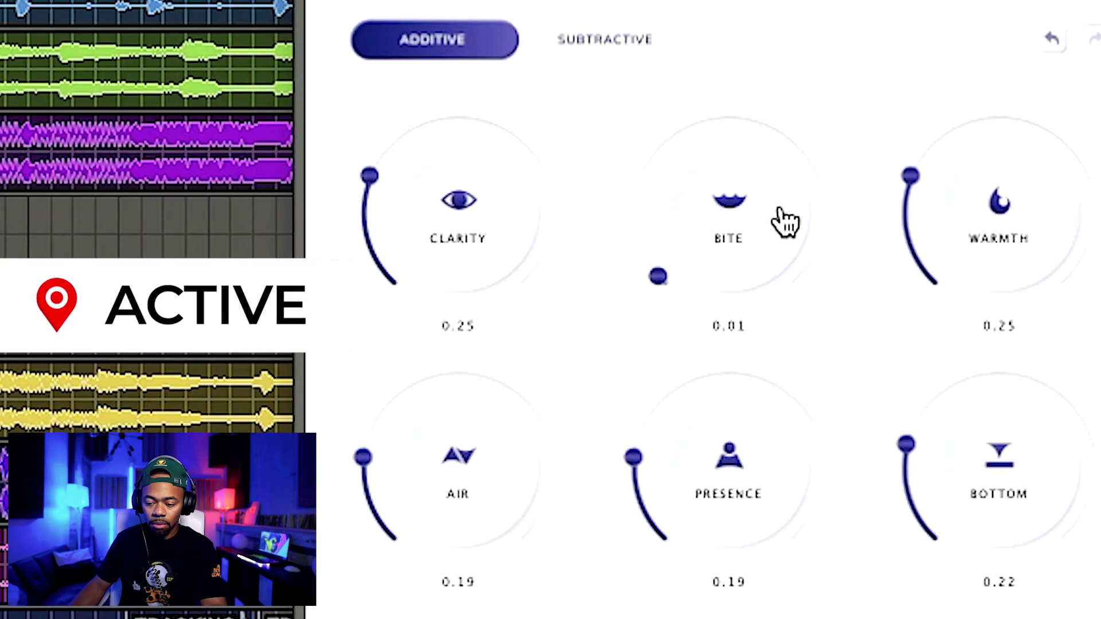
pyautogui.moveTo(783, 221); pyautogui.dragTo(796, 191)
pyautogui.click(586, 227)
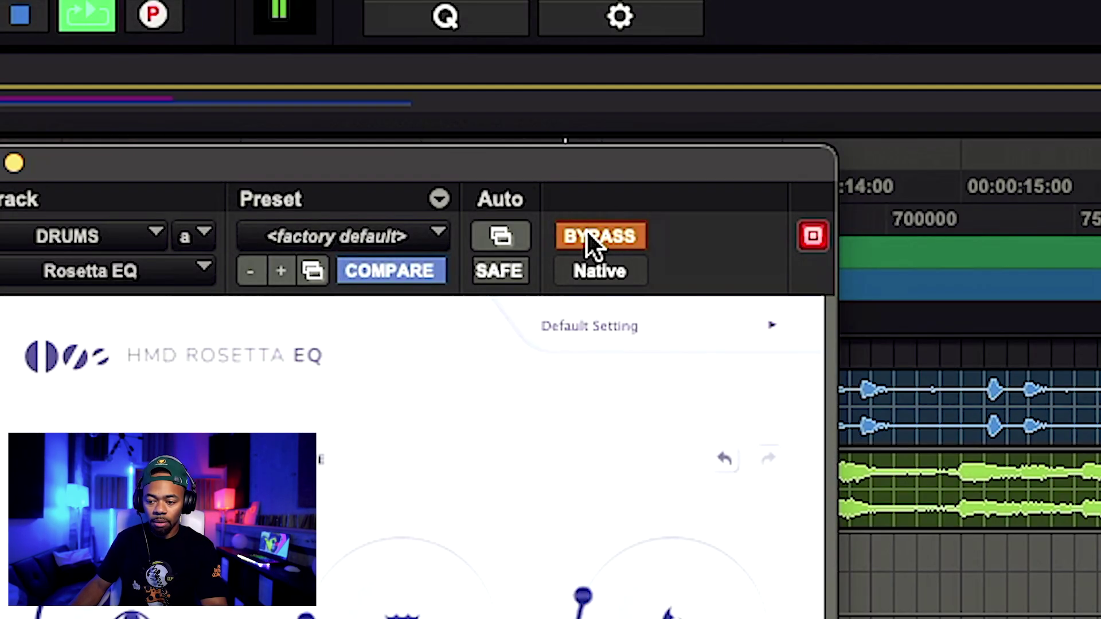
pyautogui.click(586, 229)
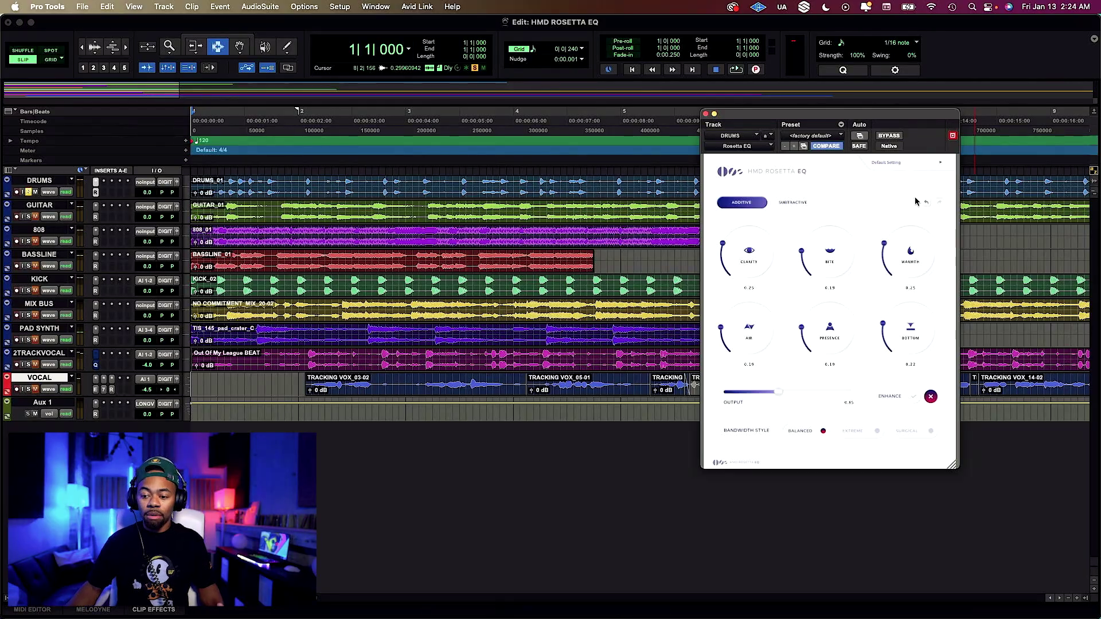
# Load the Default Setting in the Rosetta EQ on the DRUMS track and on the GUITAR track.
pyautogui.click(903, 164)
pyautogui.click(886, 206)
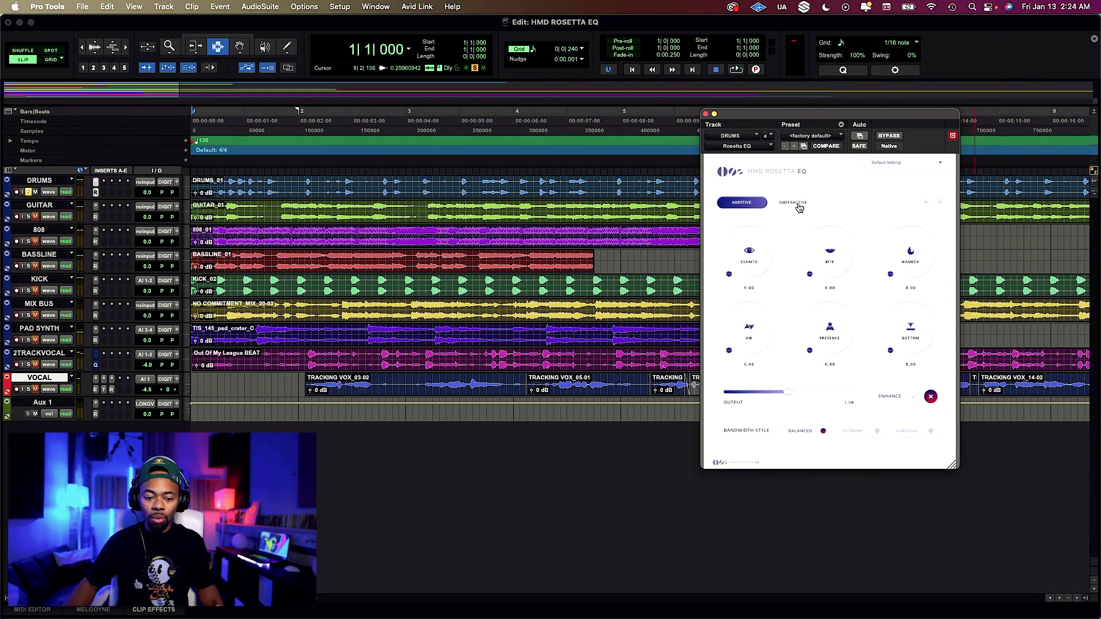
pyautogui.click(95, 217)
pyautogui.click(886, 163)
pyautogui.click(891, 169)
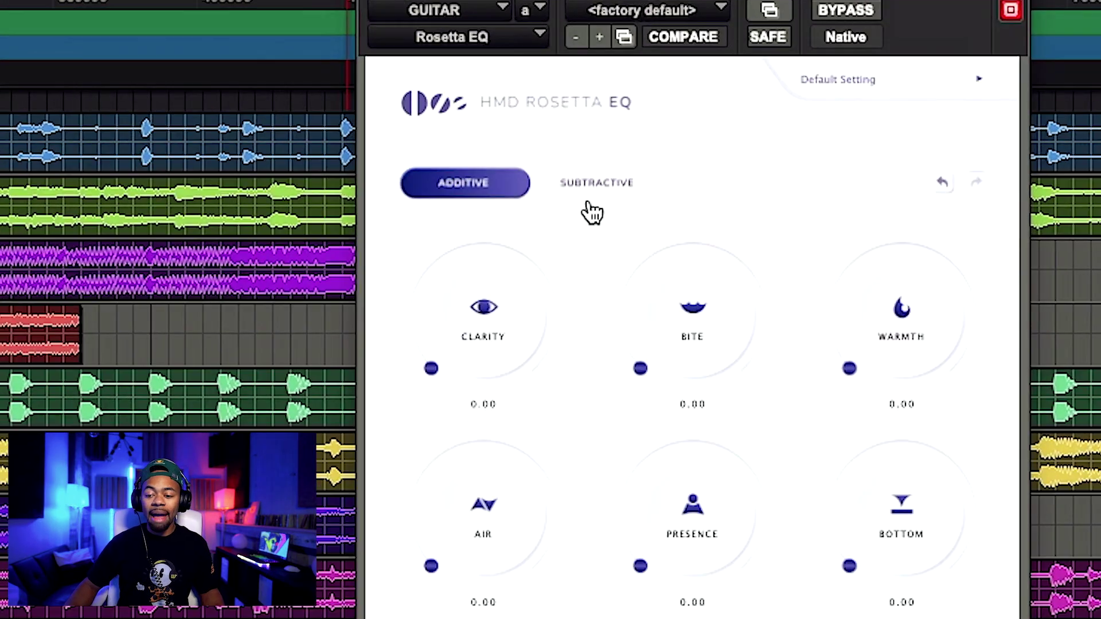
# Switch the guitar EQ to subtractive mode and, during playback, set Muddy to 0.30 and Low Cut to 0.18.
pyautogui.click(612, 158)
pyautogui.click(485, 194)
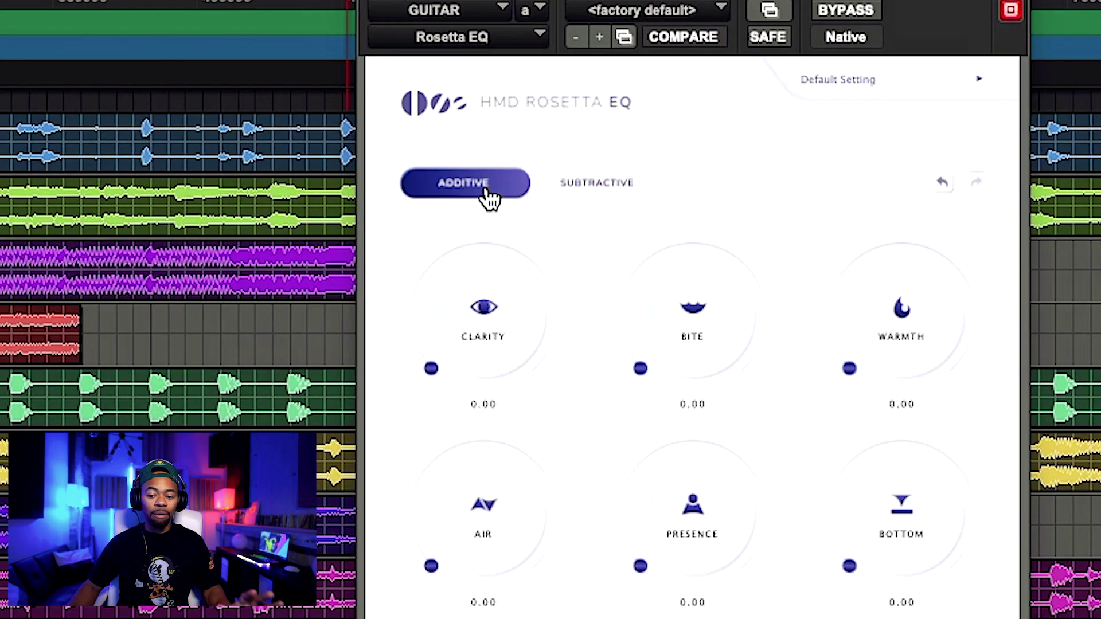
pyautogui.click(619, 195)
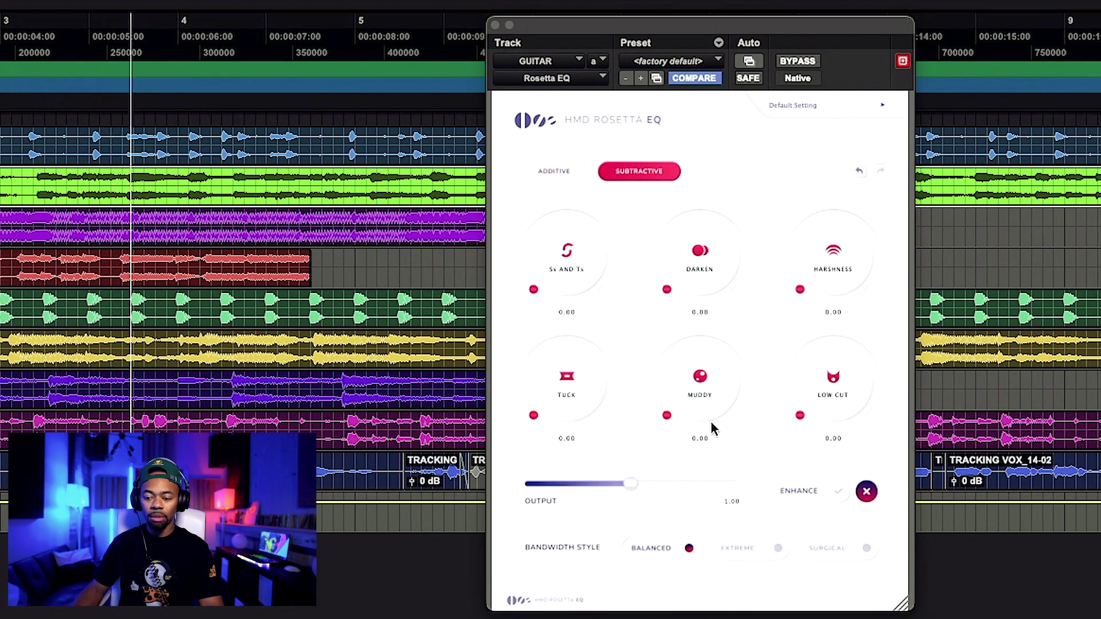
pyautogui.press('space')
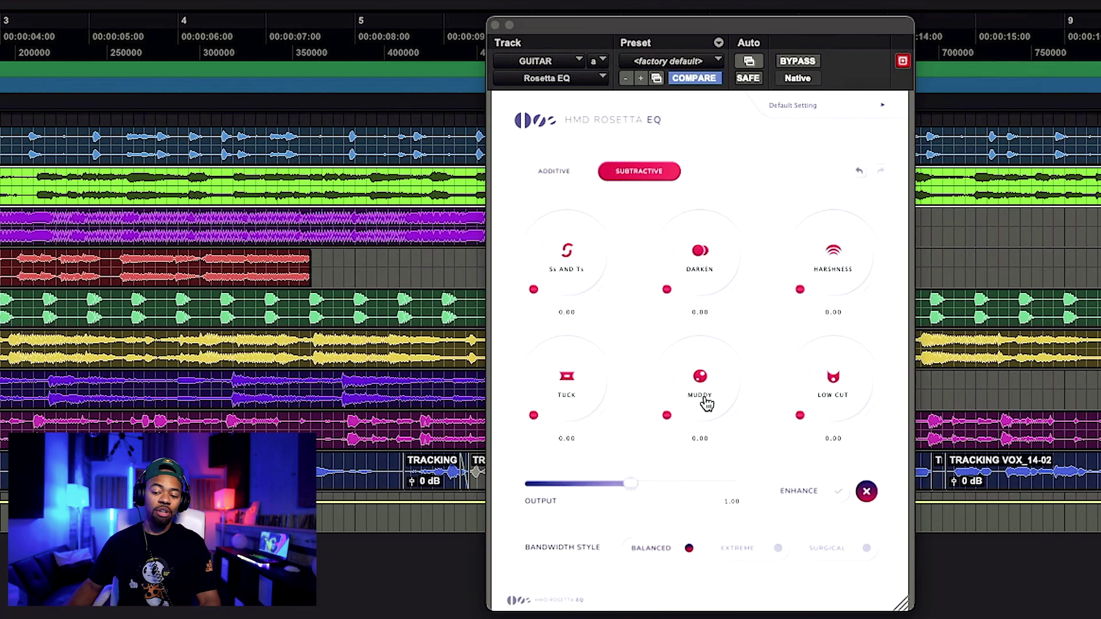
pyautogui.moveTo(704, 400); pyautogui.dragTo(784, 393)
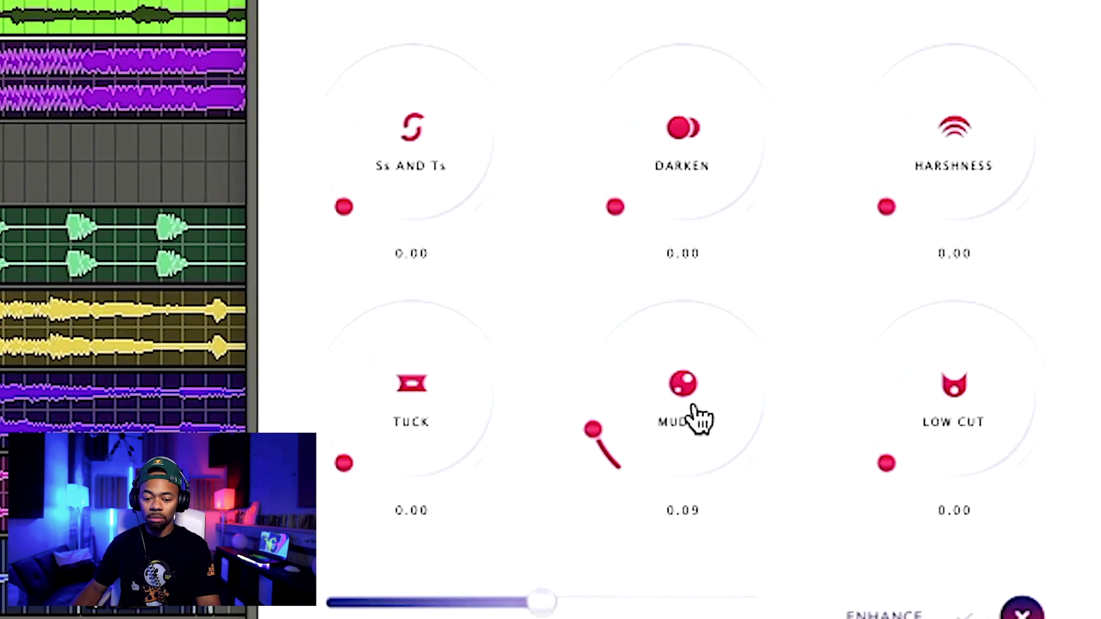
pyautogui.moveTo(954, 439); pyautogui.dragTo(963, 407)
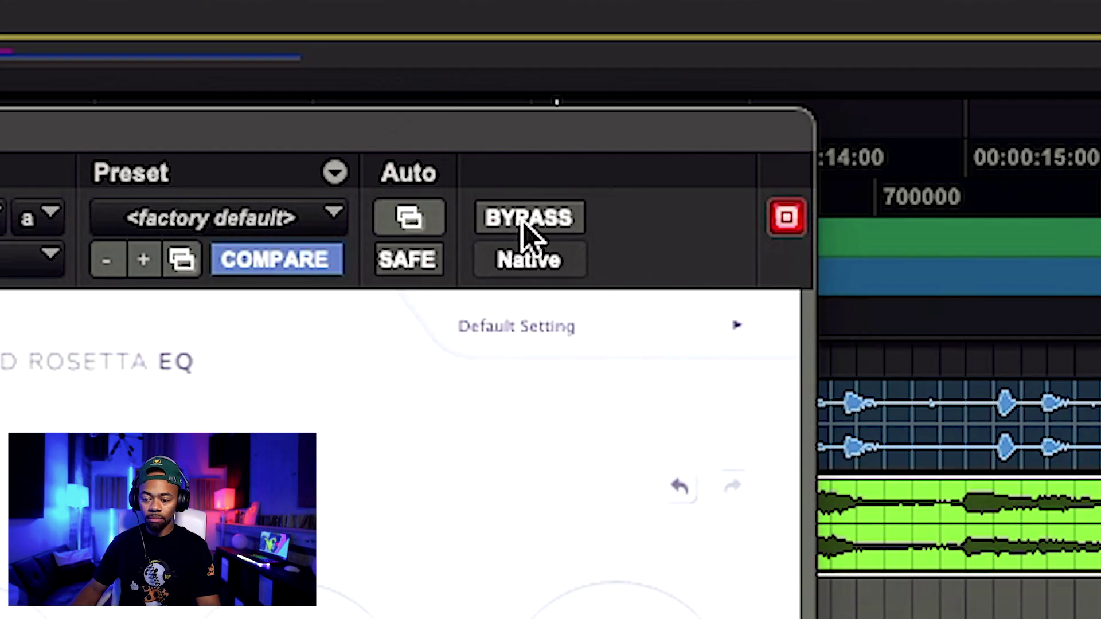
# Compare the guitar with the EQ bypassed and active, leaving the EQ active.
pyautogui.click(522, 227)
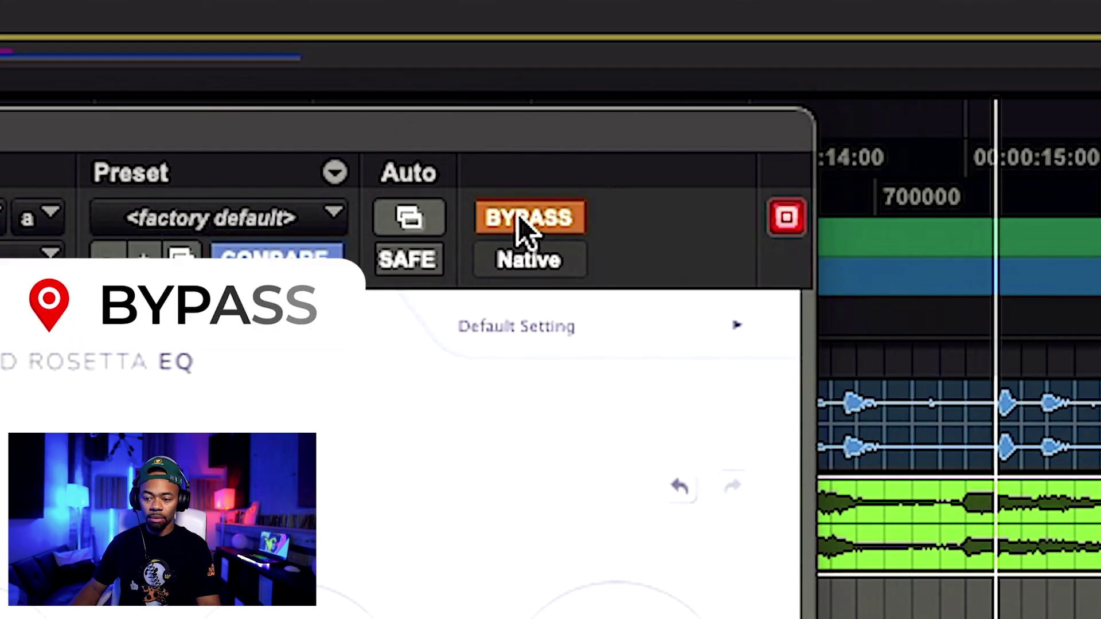
pyautogui.click(521, 226)
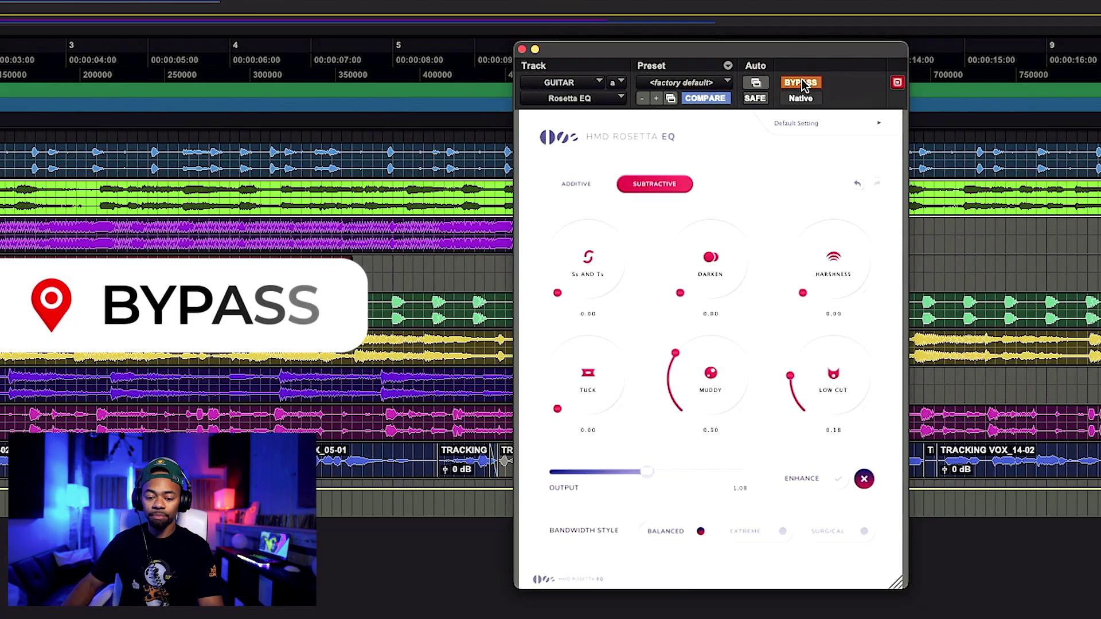
pyautogui.click(800, 83)
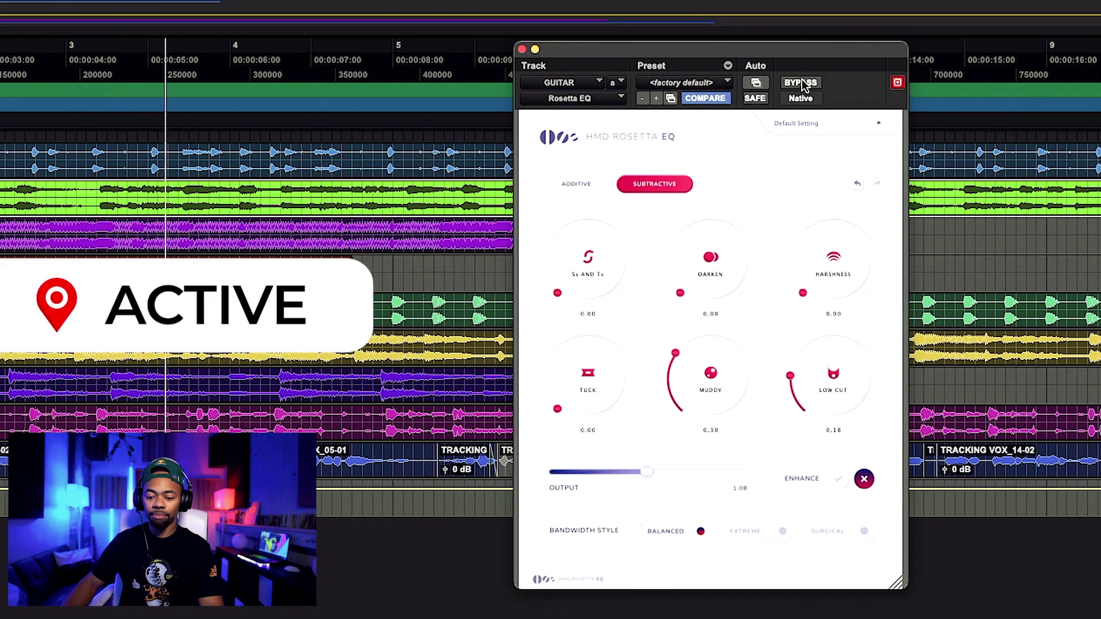
# Bypass the guitar's EQ once more during playback and reactivate it to check the Muddy and Low Cut reductions.
pyautogui.click(801, 82)
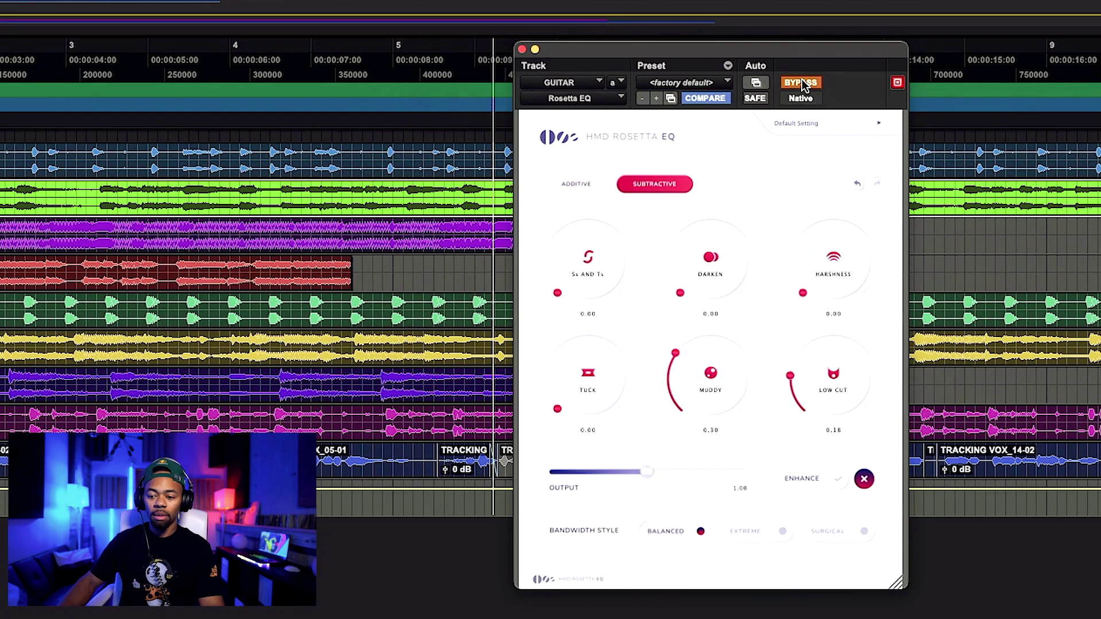
pyautogui.click(801, 82)
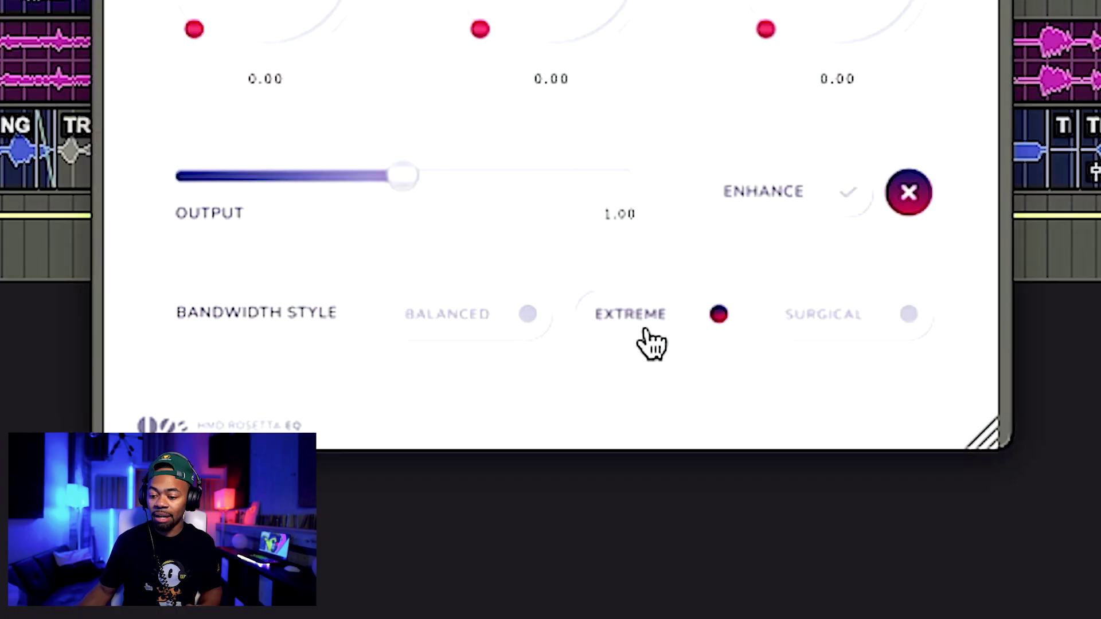
# Step the guitar EQ's bandwidth style through Balanced and Surgical, leaving it set to Extreme.
pyautogui.click(477, 334)
pyautogui.click(820, 331)
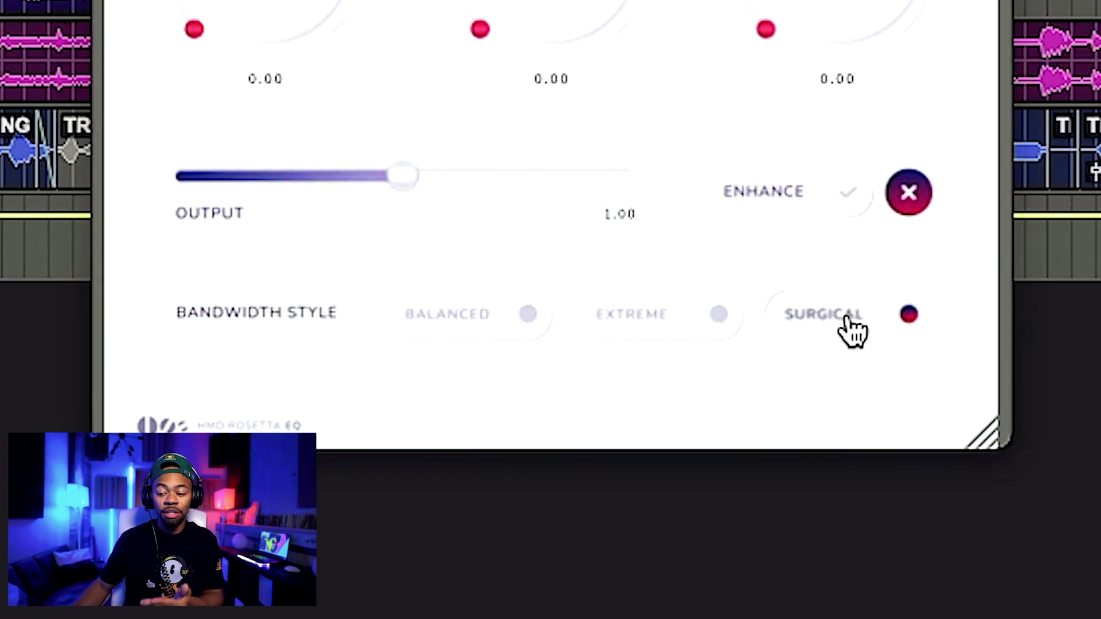
pyautogui.click(454, 324)
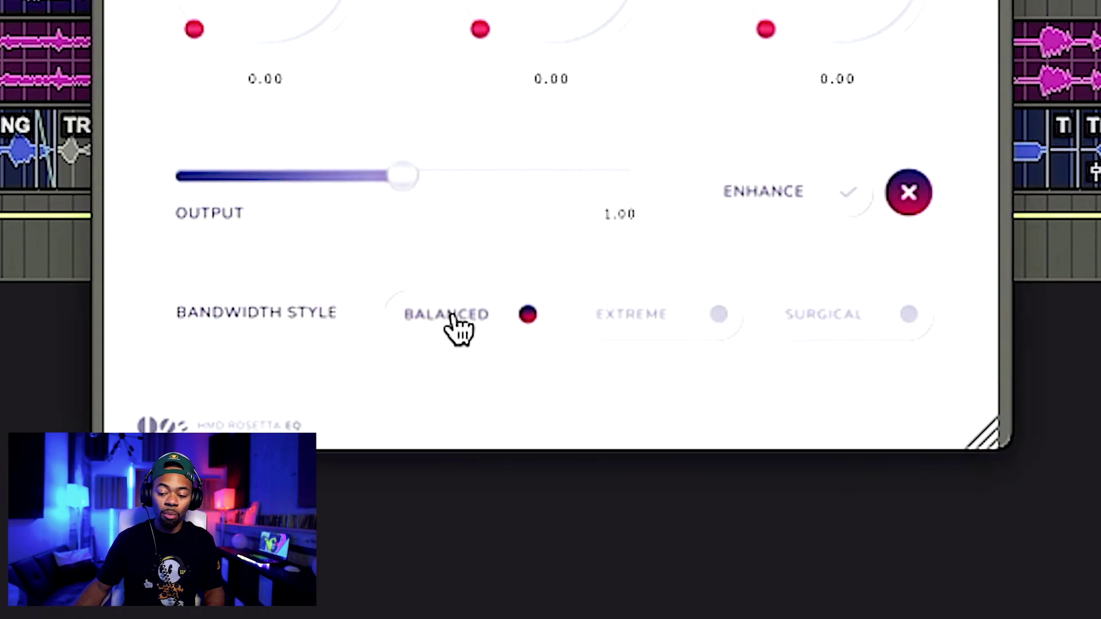
pyautogui.click(616, 336)
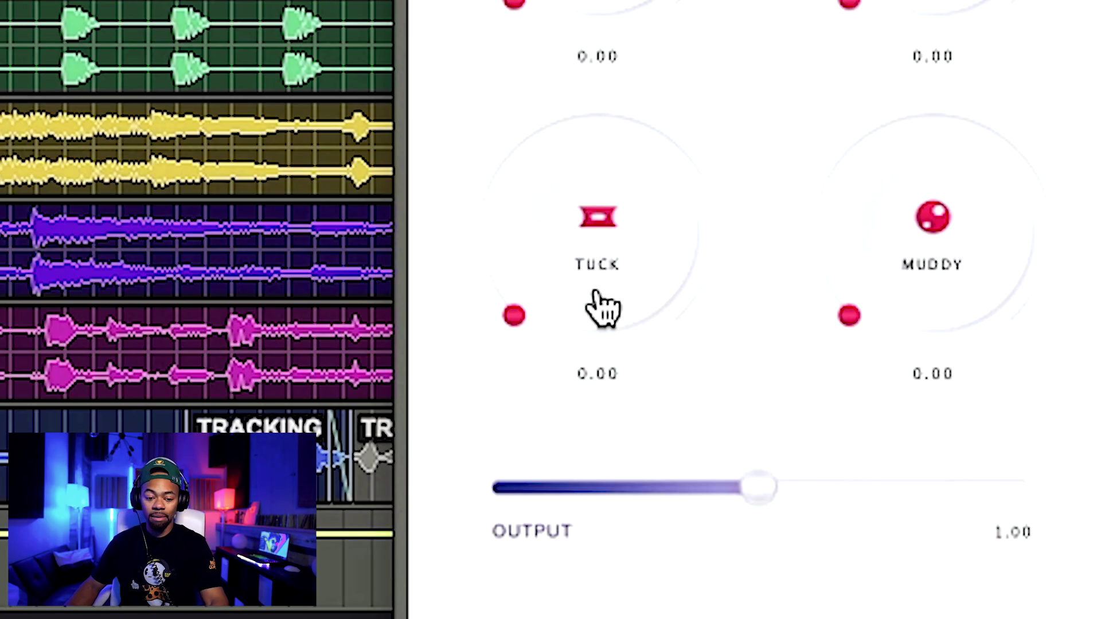
# Raise the guitar's subtractive Tuck in the Extreme bandwidth style and compare the sound with the EQ bypassed and active.
pyautogui.moveTo(596, 292); pyautogui.dragTo(644, 77)
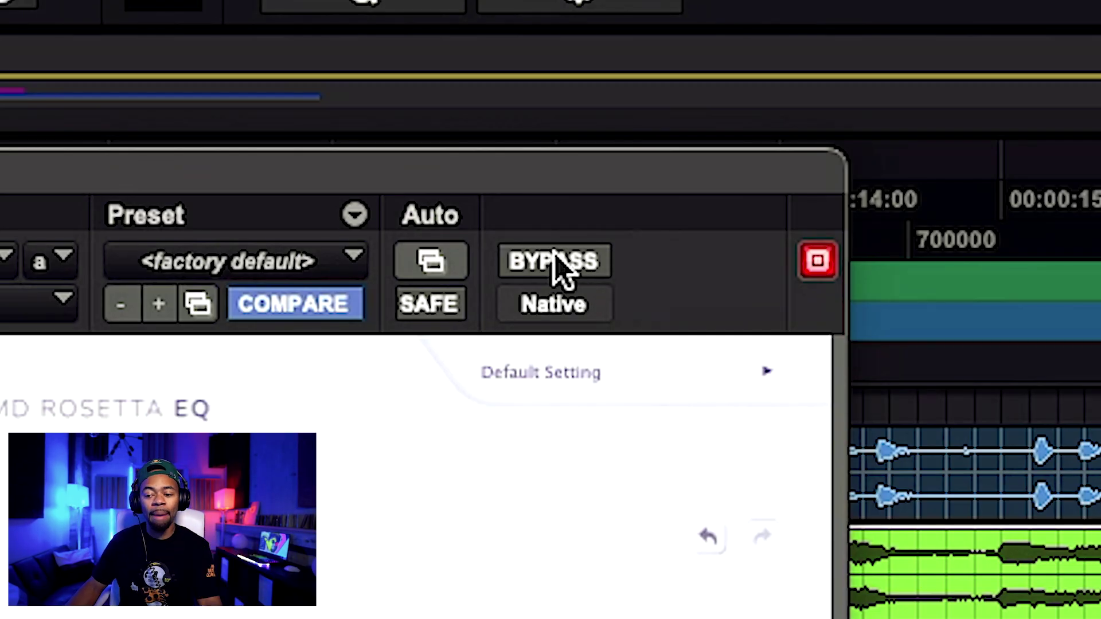
pyautogui.click(555, 262)
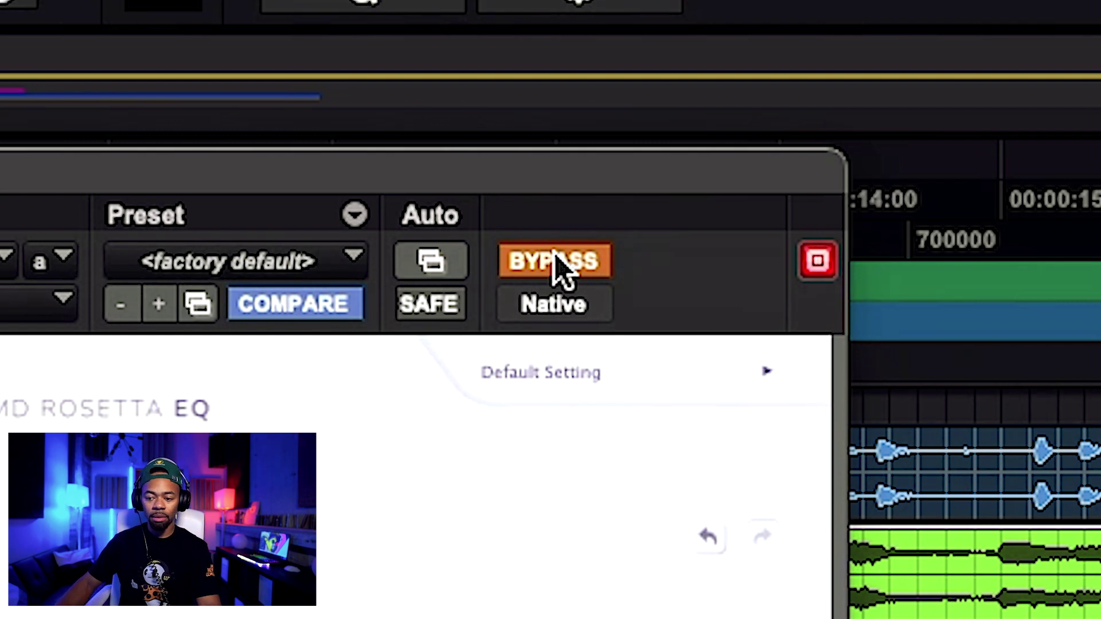
pyautogui.click(555, 262)
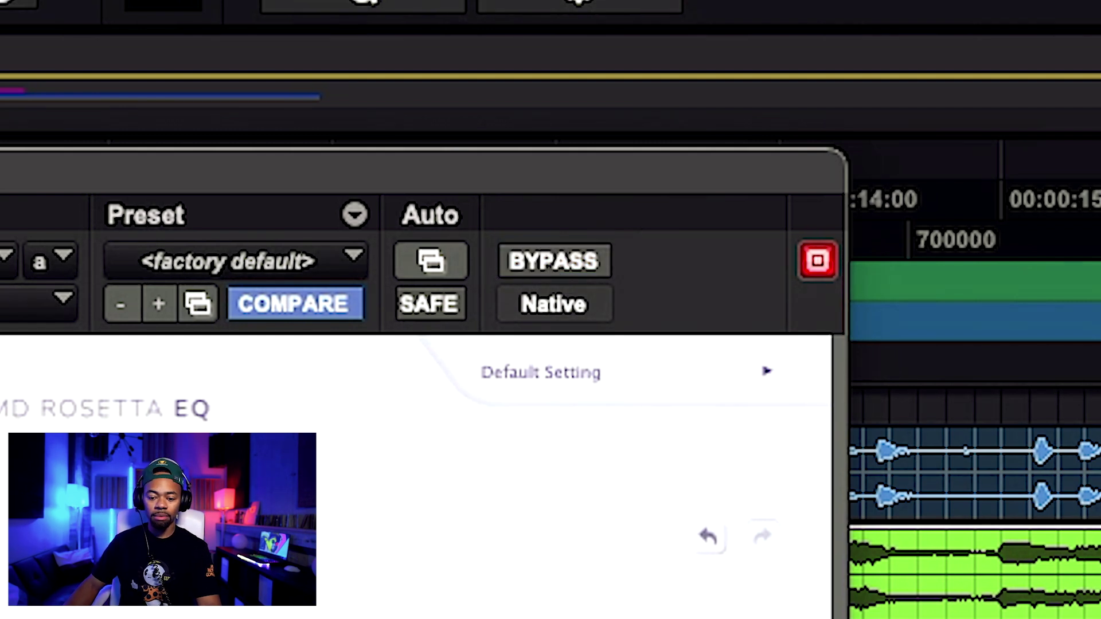
pyautogui.click(577, 262)
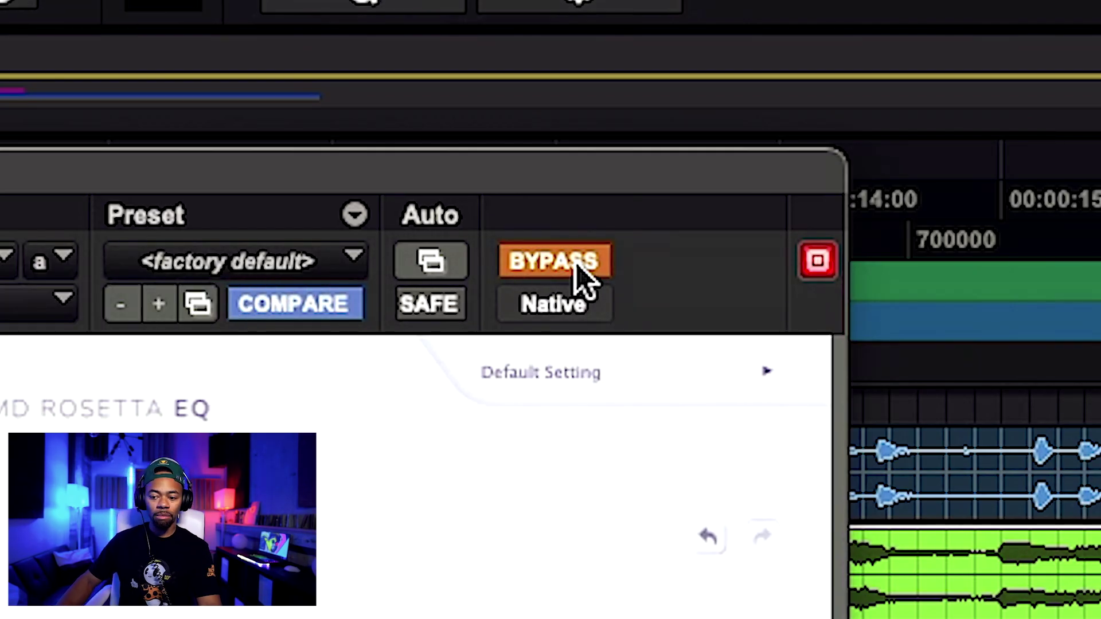
pyautogui.click(577, 263)
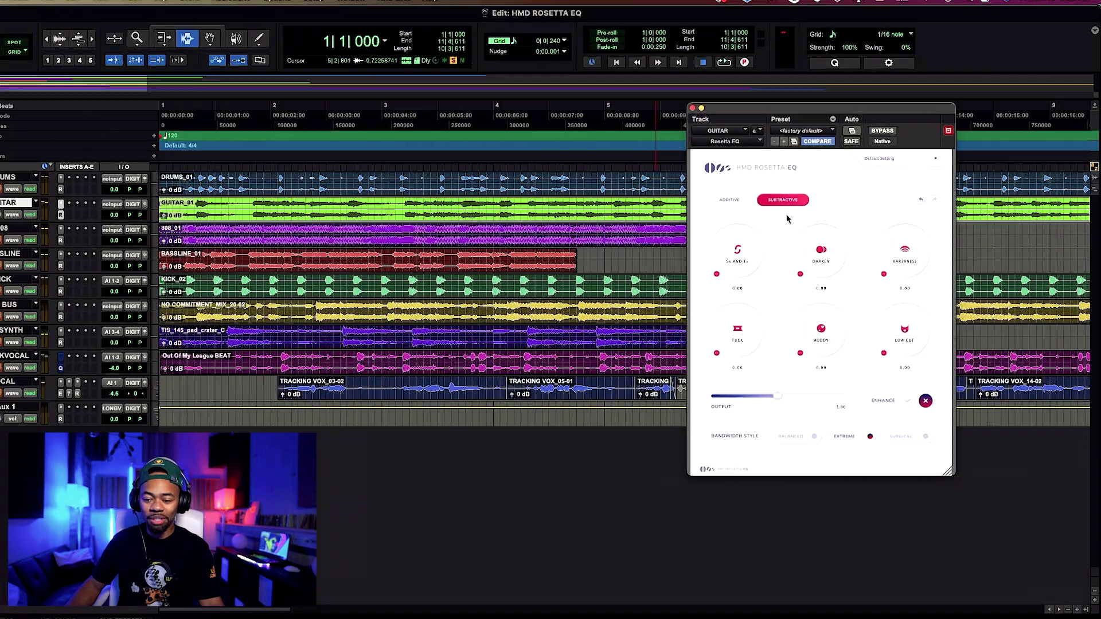
# Switch to the additive controls and adjust Bottom in the Rosetta EQ for the 808 track.
pyautogui.click(740, 203)
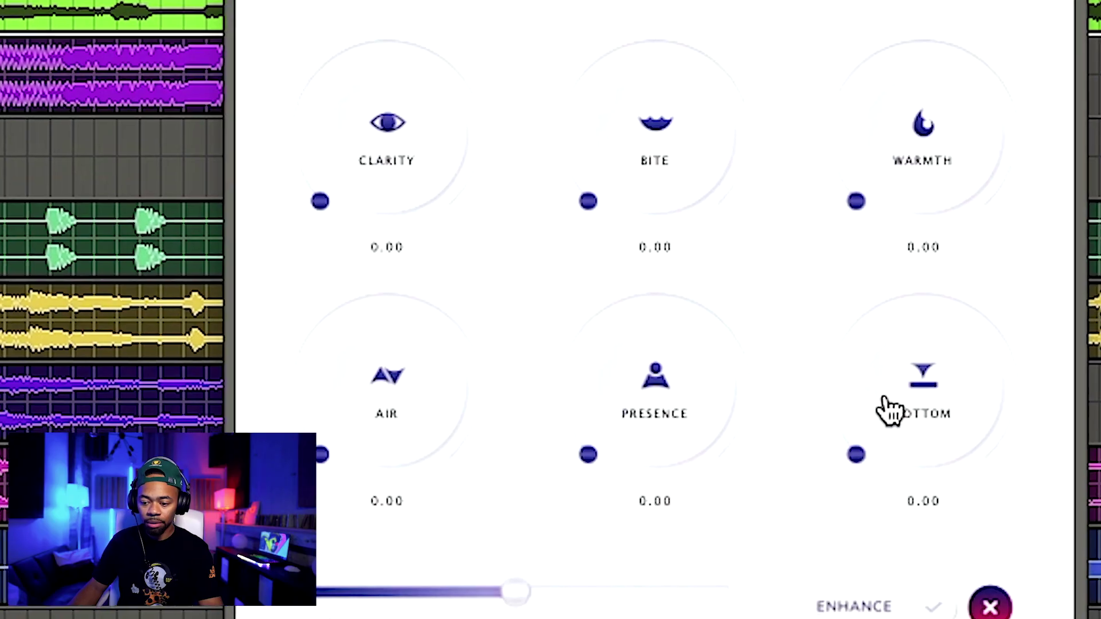
pyautogui.moveTo(847, 455); pyautogui.dragTo(872, 373)
pyautogui.moveTo(809, 487); pyautogui.dragTo(803, 515)
pyautogui.moveTo(759, 470); pyautogui.dragTo(737, 466)
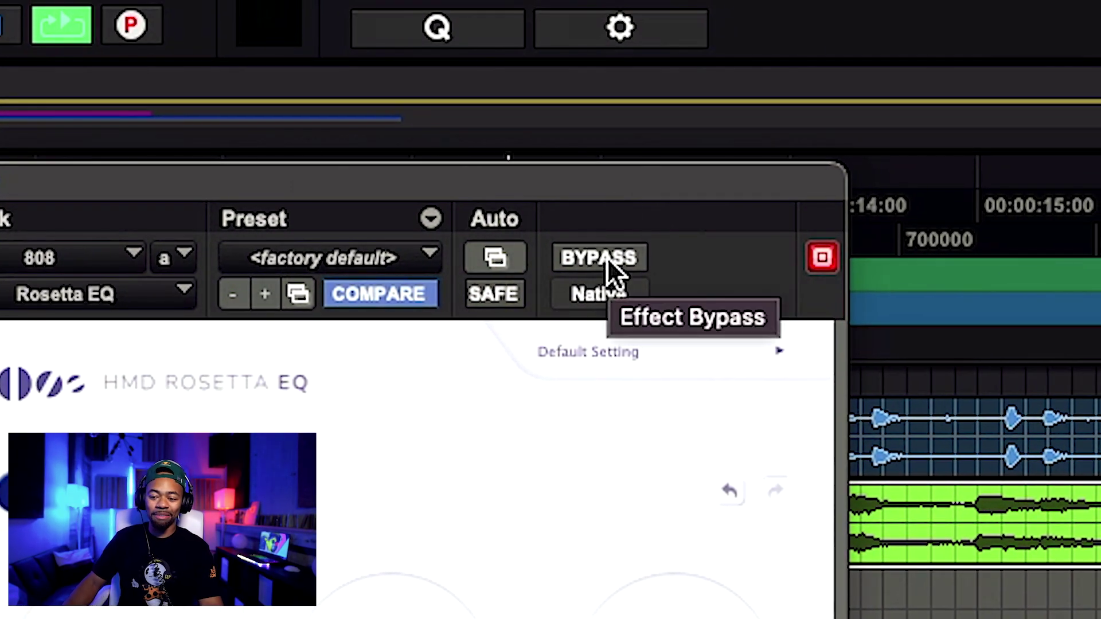
# Compare the 808 twice with the EQ bypassed and active during playback, leaving the EQ active.
pyautogui.click(607, 257)
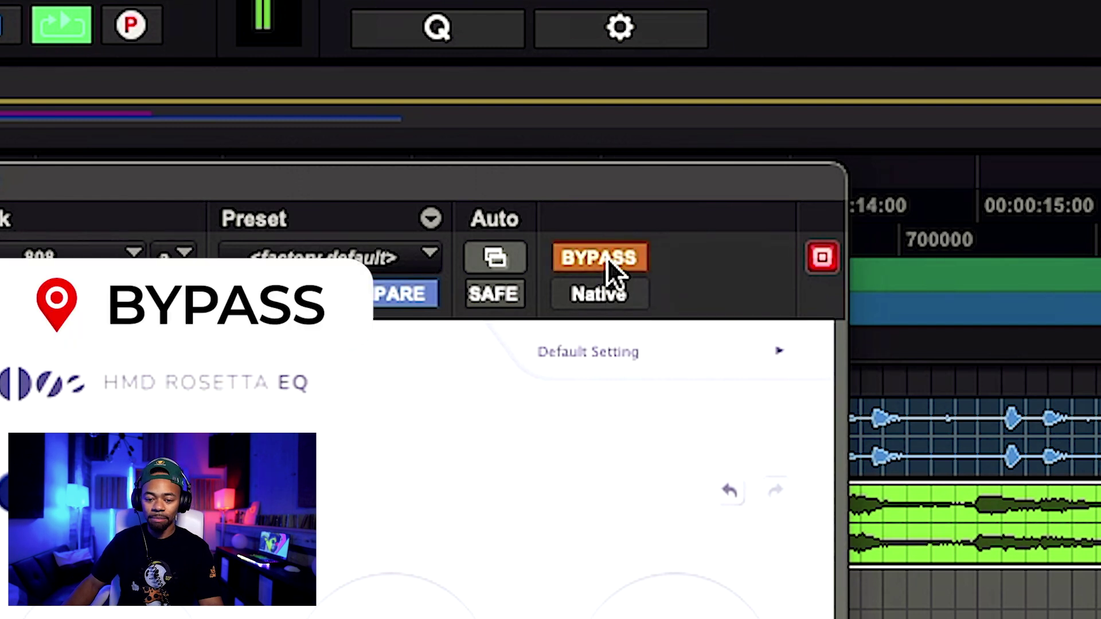
pyautogui.click(607, 257)
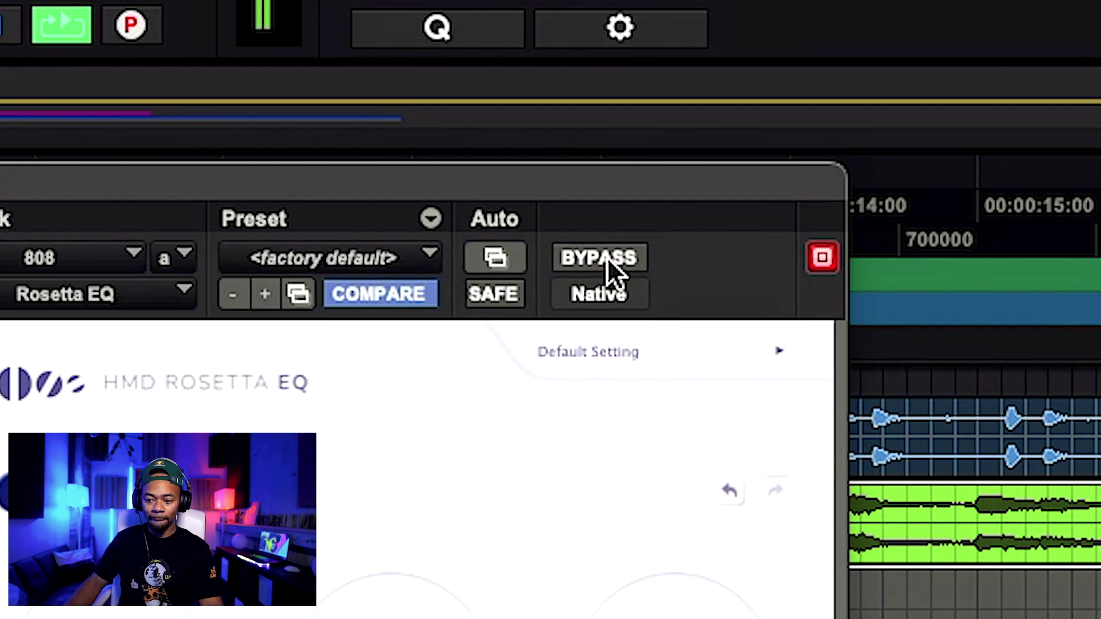
pyautogui.click(607, 256)
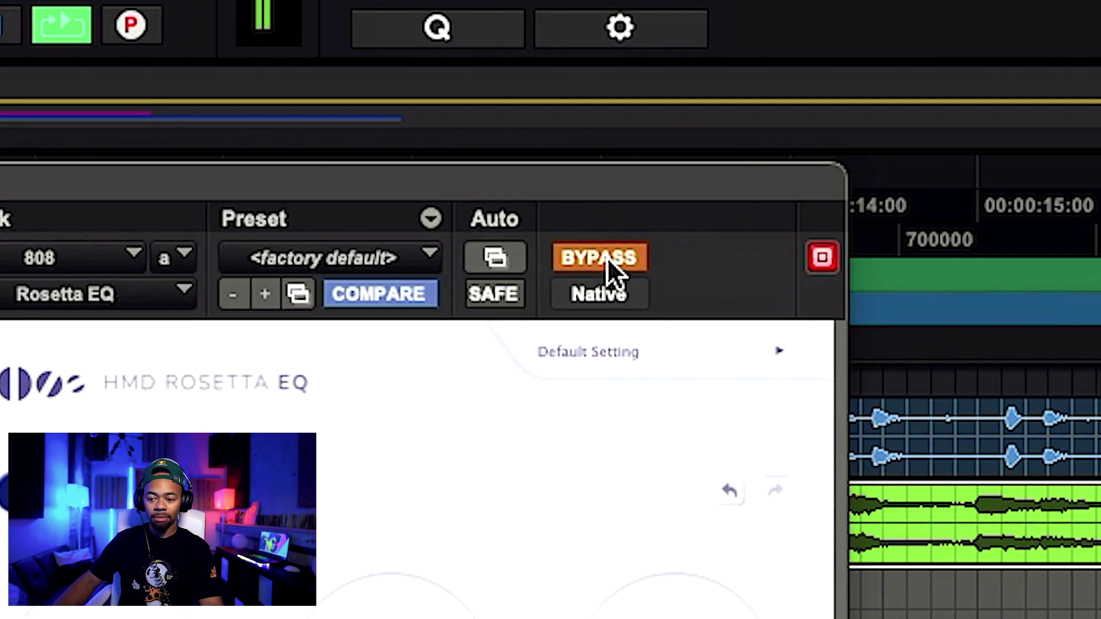
pyautogui.click(607, 257)
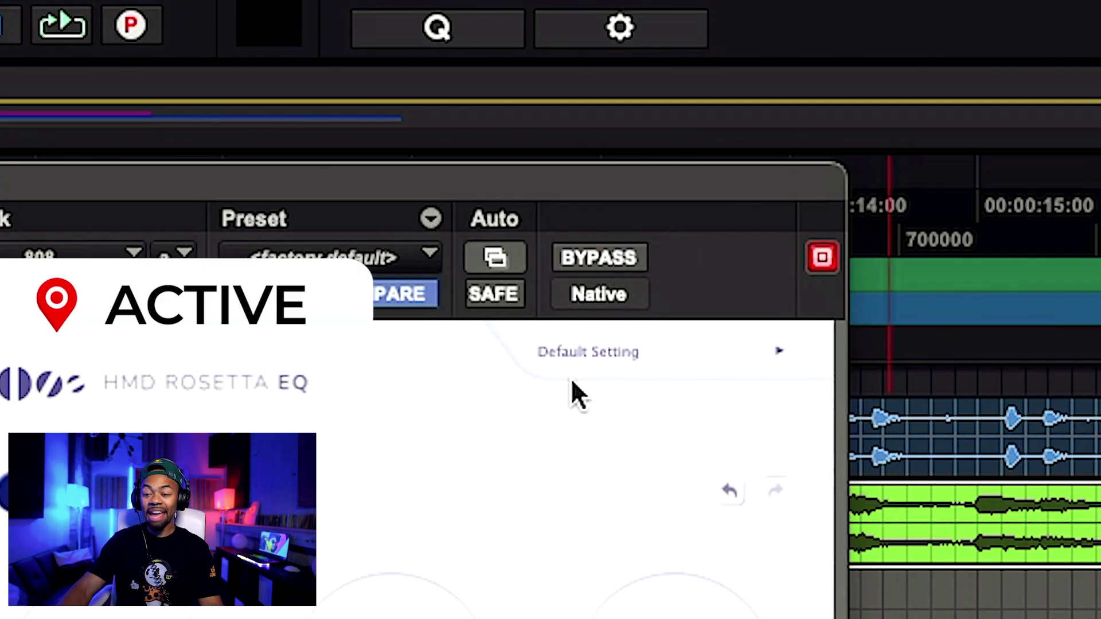